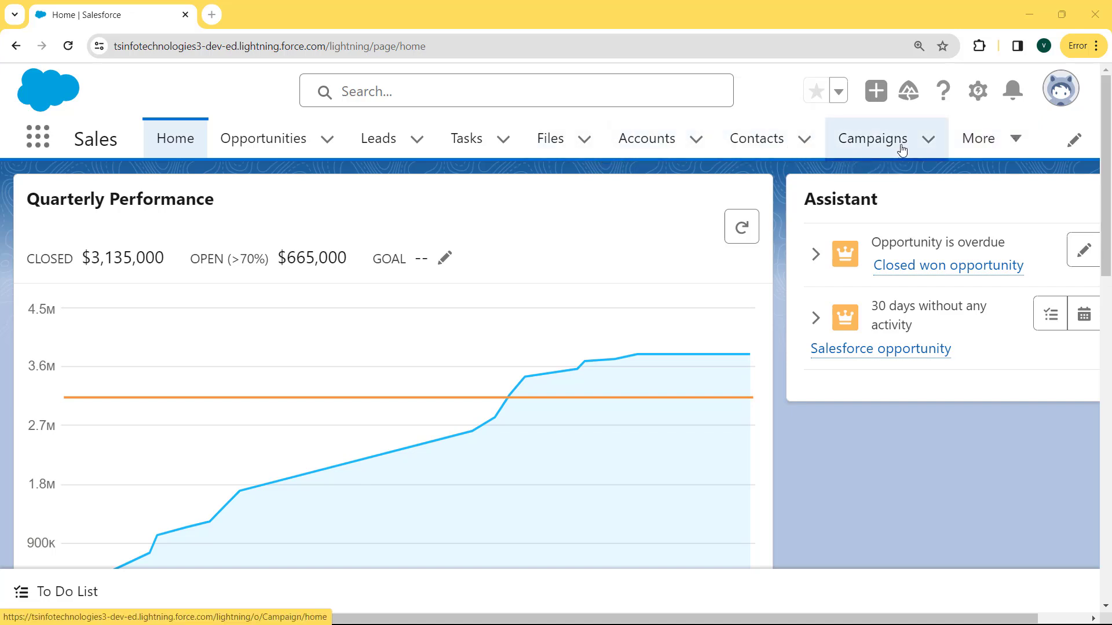
Go to the Sales app's Reports page and start creating a new report
left_click(1017, 142)
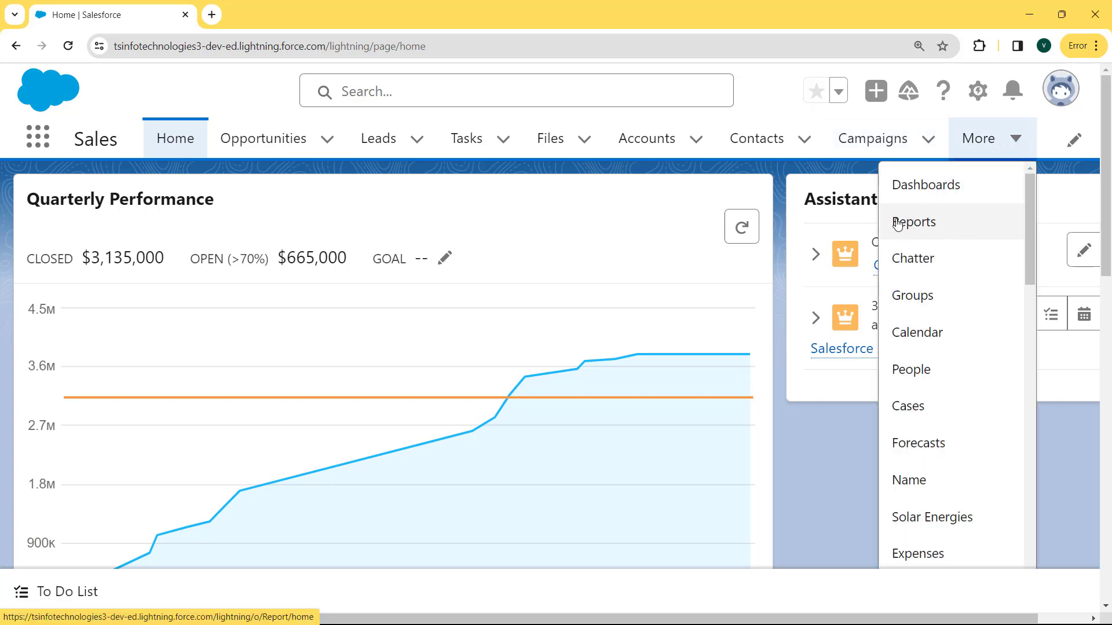
left_click(922, 242)
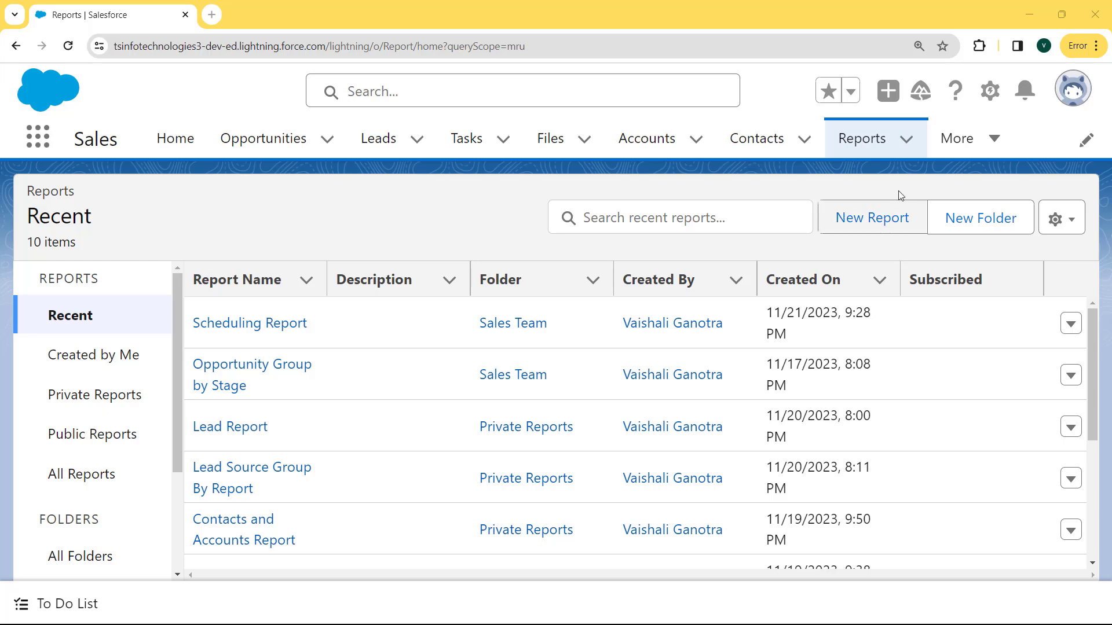
left_click(890, 230)
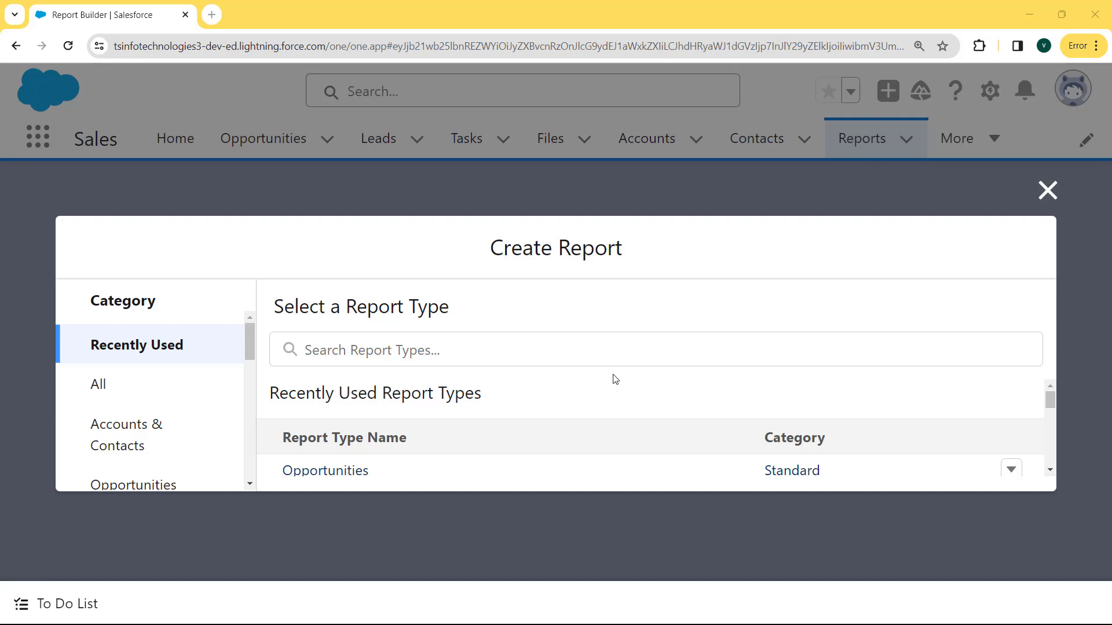
Choose the standard Campaigns report type in the Campaigns category and start the report with it
left_click_drag(1051, 399, 1051, 414)
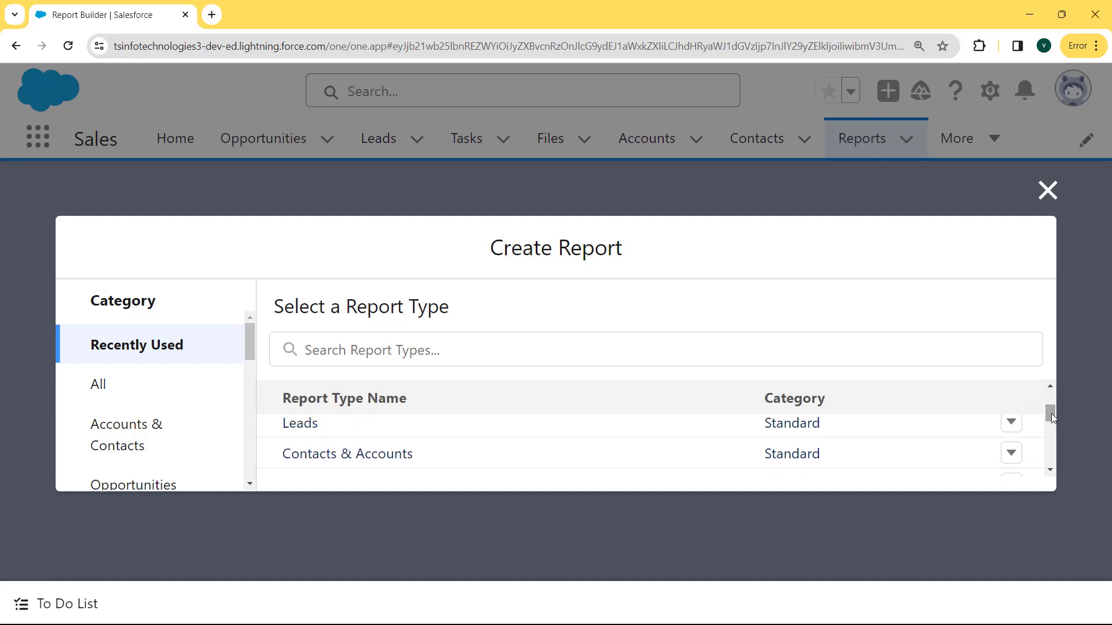
left_click_drag(250, 353, 251, 401)
left_click(145, 389)
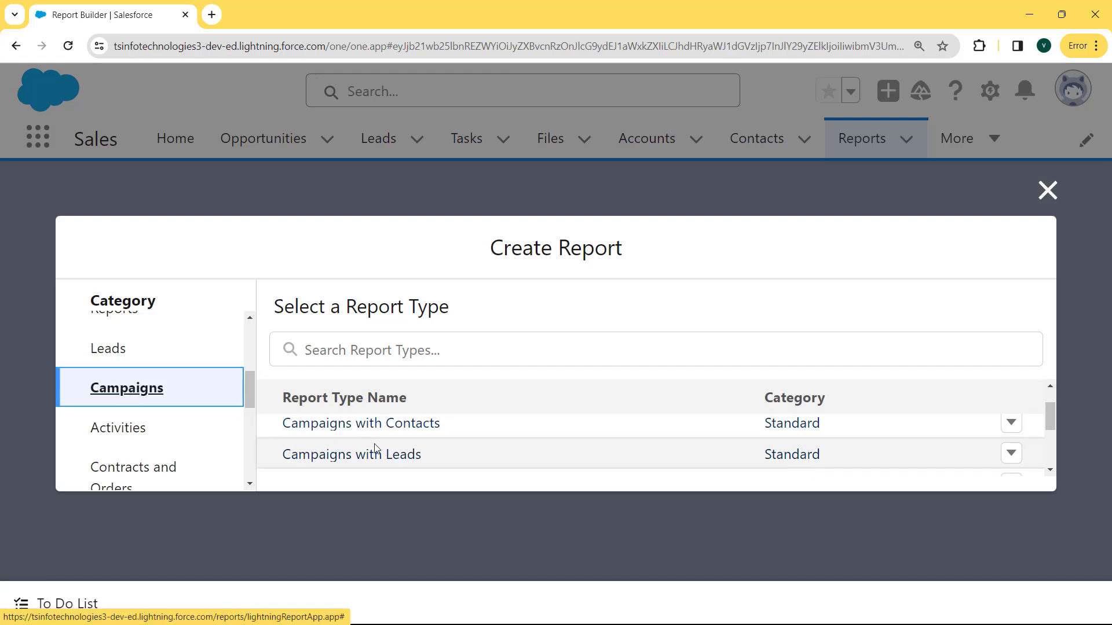
left_click_drag(1051, 414, 1051, 401)
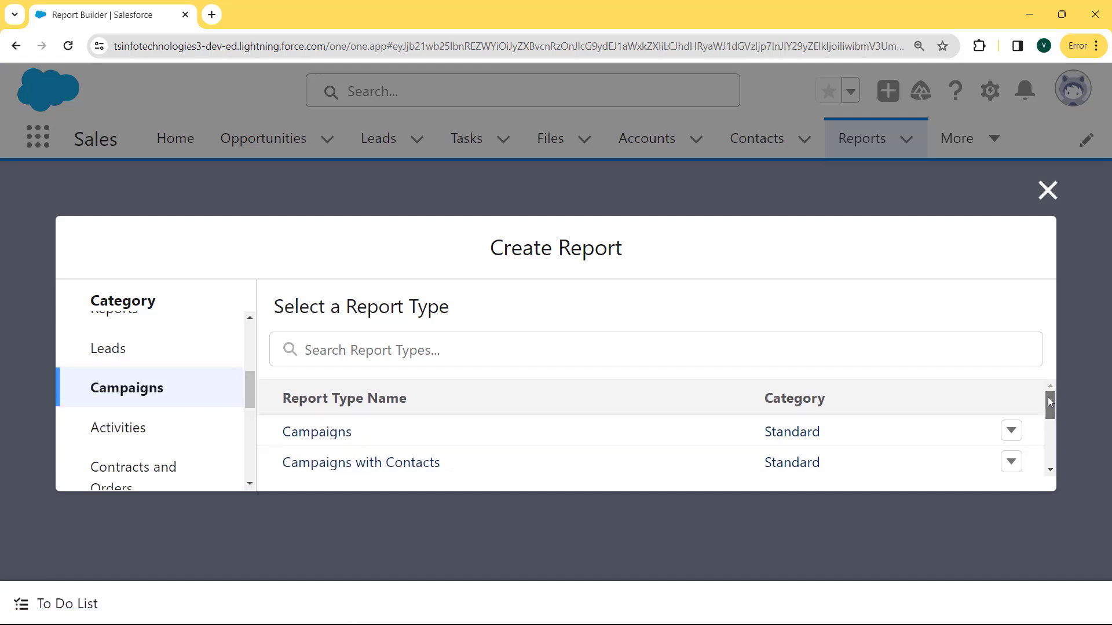
left_click(327, 436)
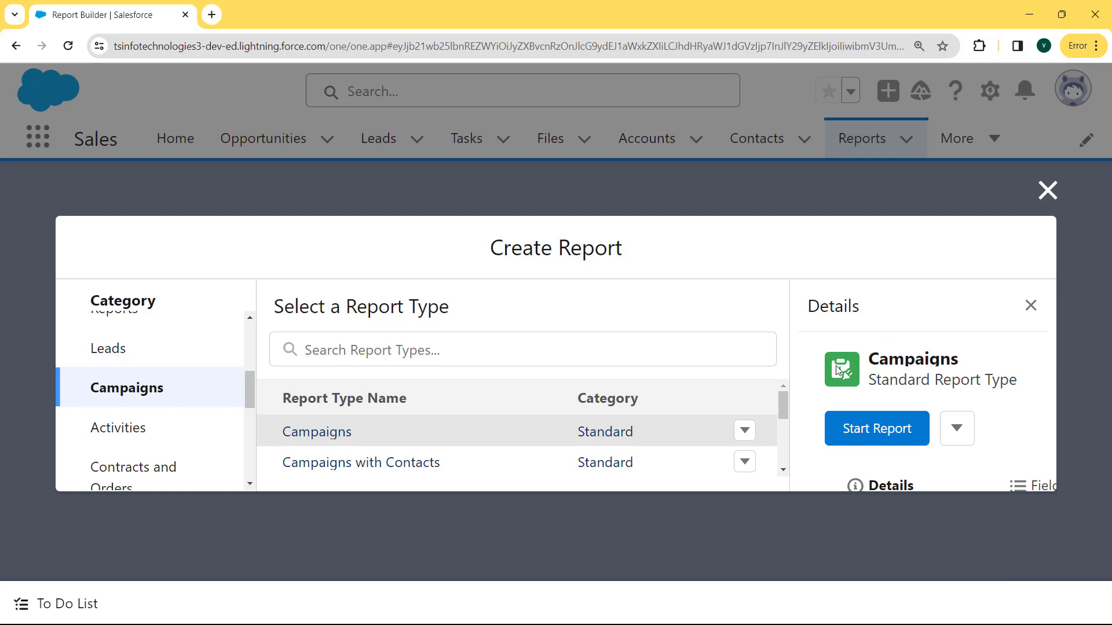
left_click(894, 429)
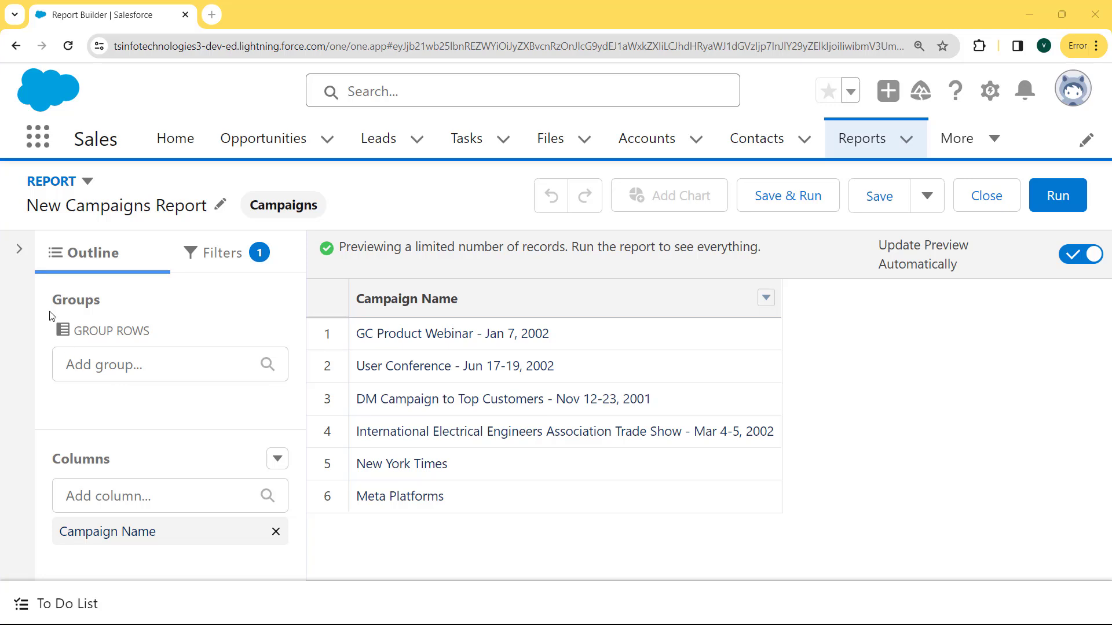
Set the report's Show Me filter to All campaigns and apply it
left_click(231, 263)
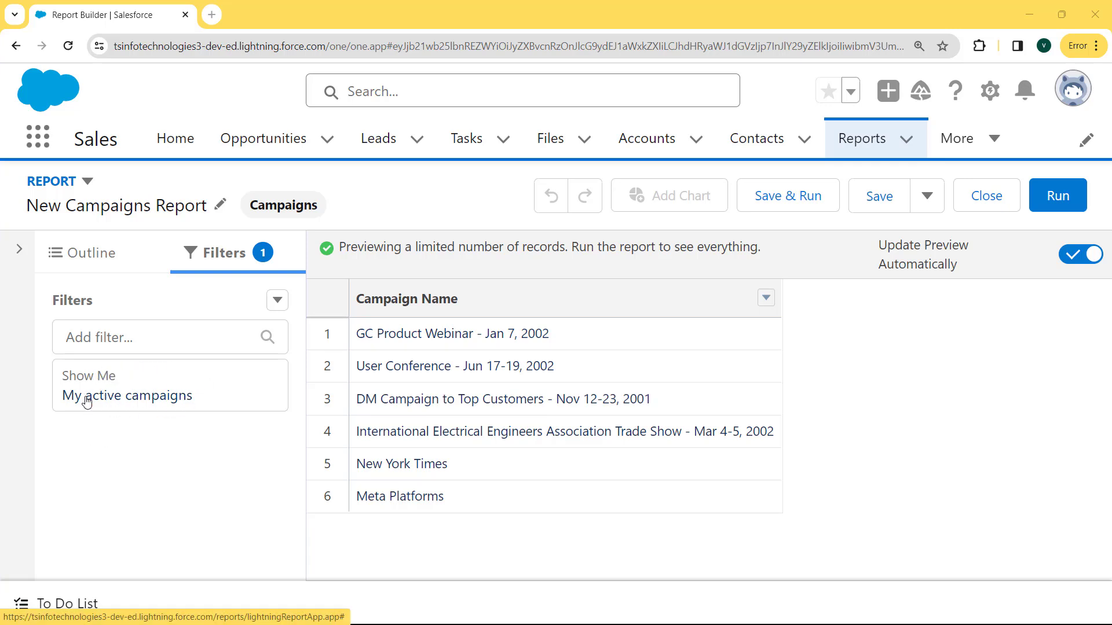
left_click(200, 381)
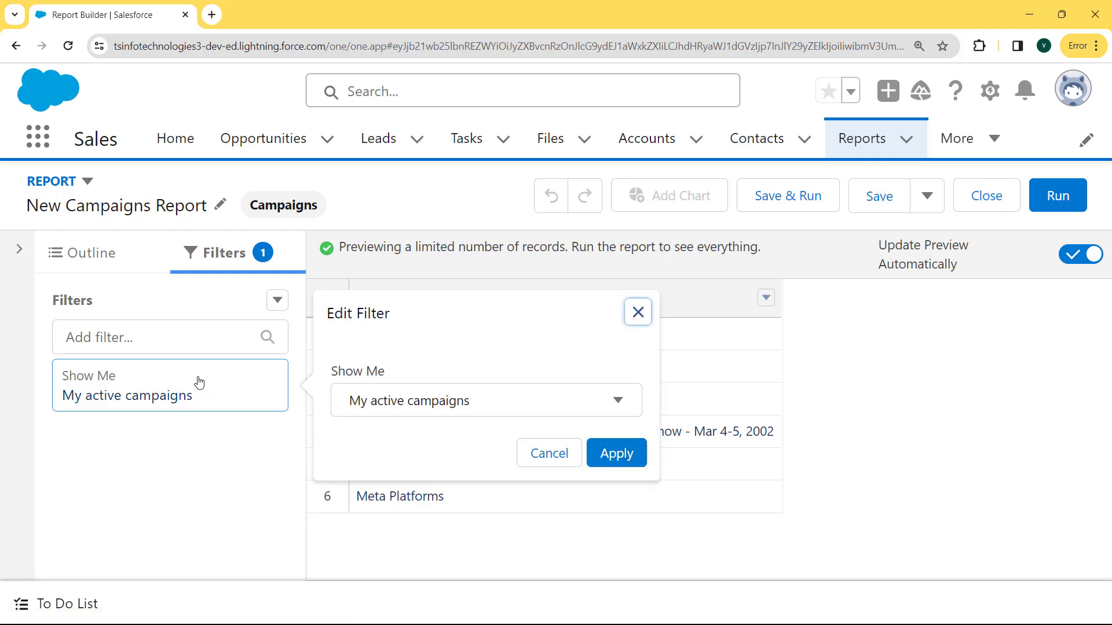
left_click(619, 403)
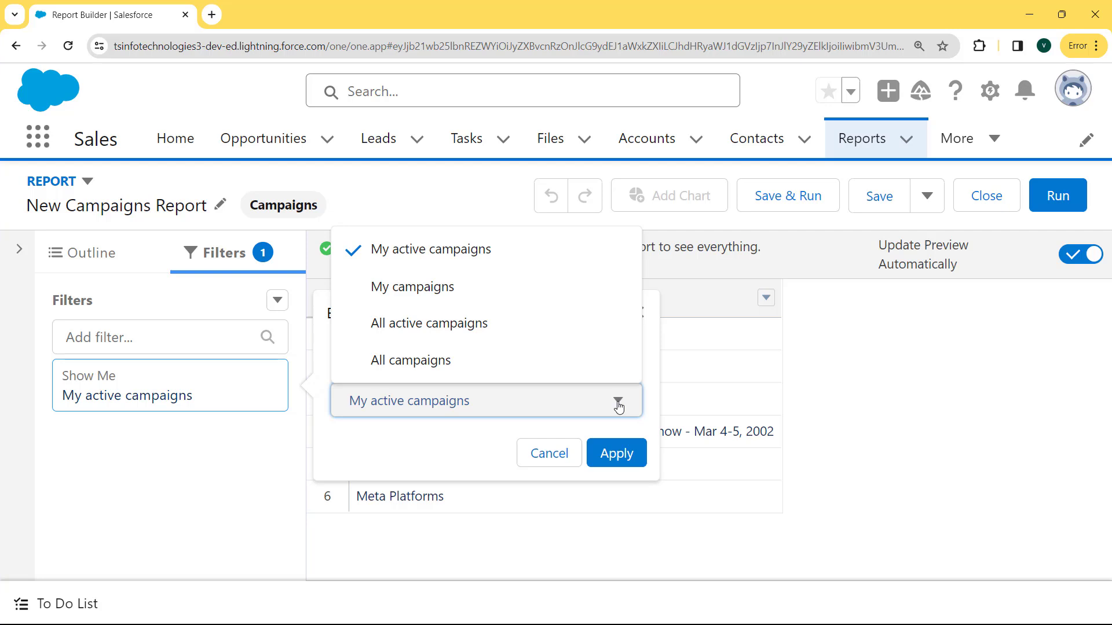
left_click(410, 360)
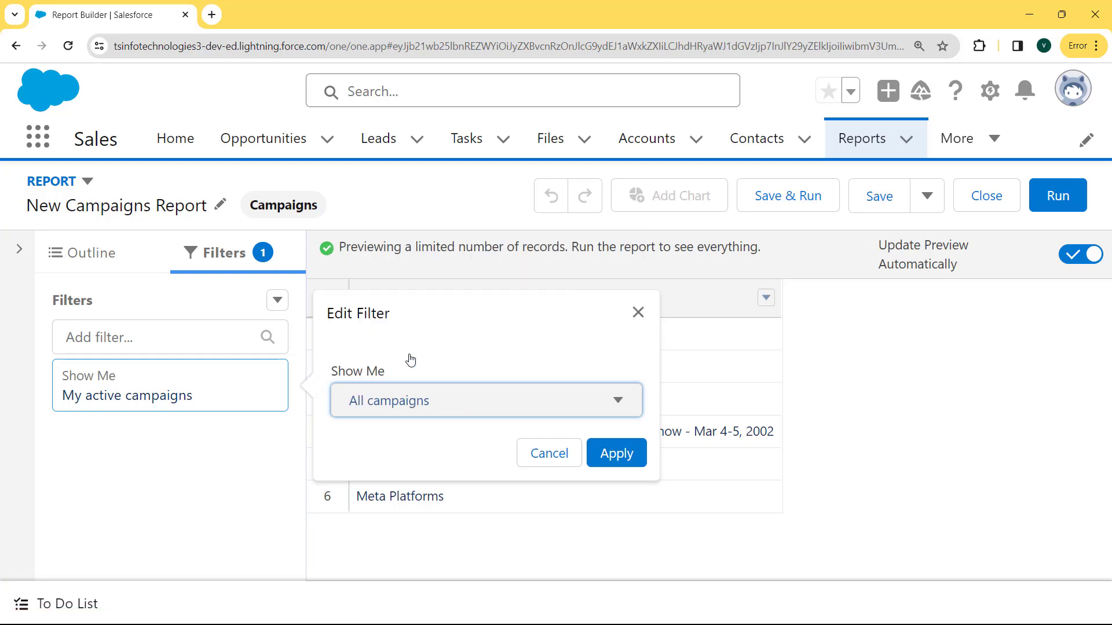
left_click(632, 463)
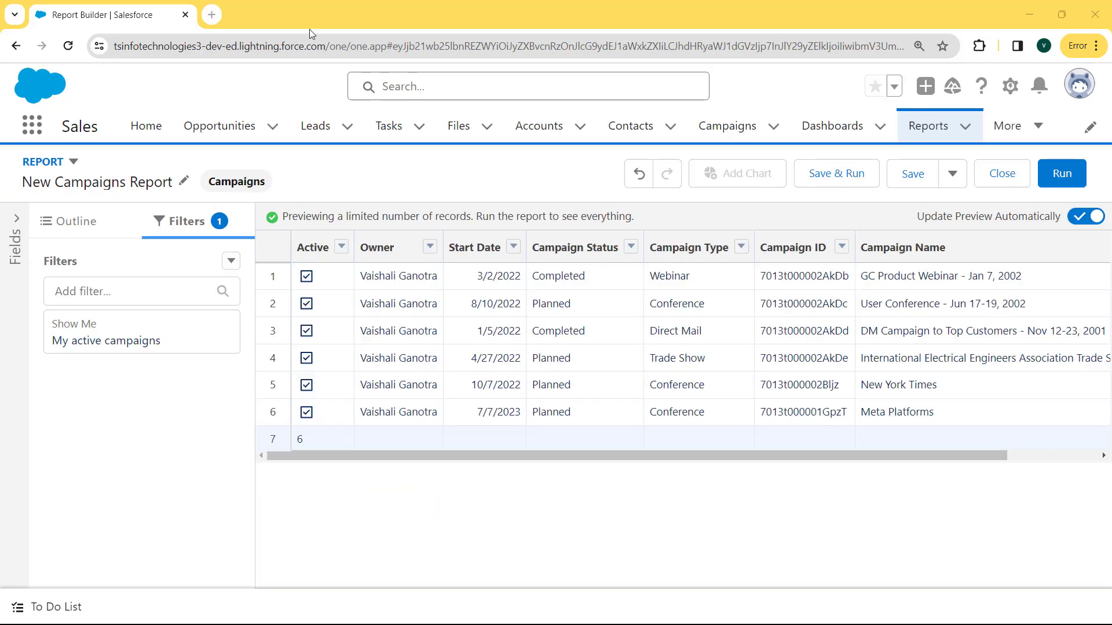
Add a Campaign Status filter that equals Completed or In Progress and apply it to the report
left_click(169, 291)
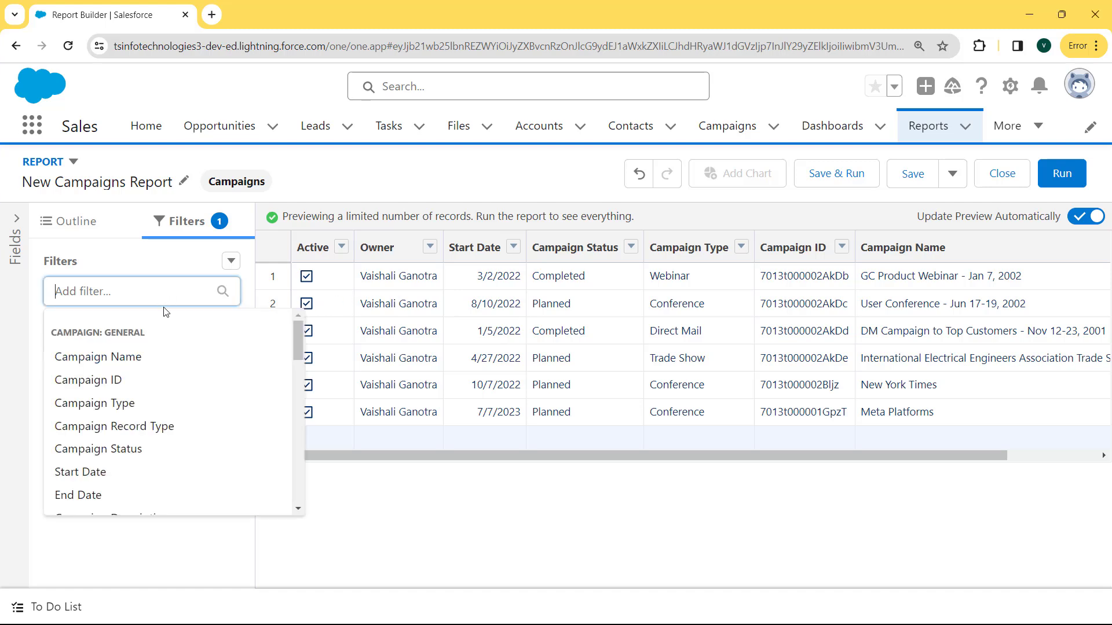
left_click(134, 455)
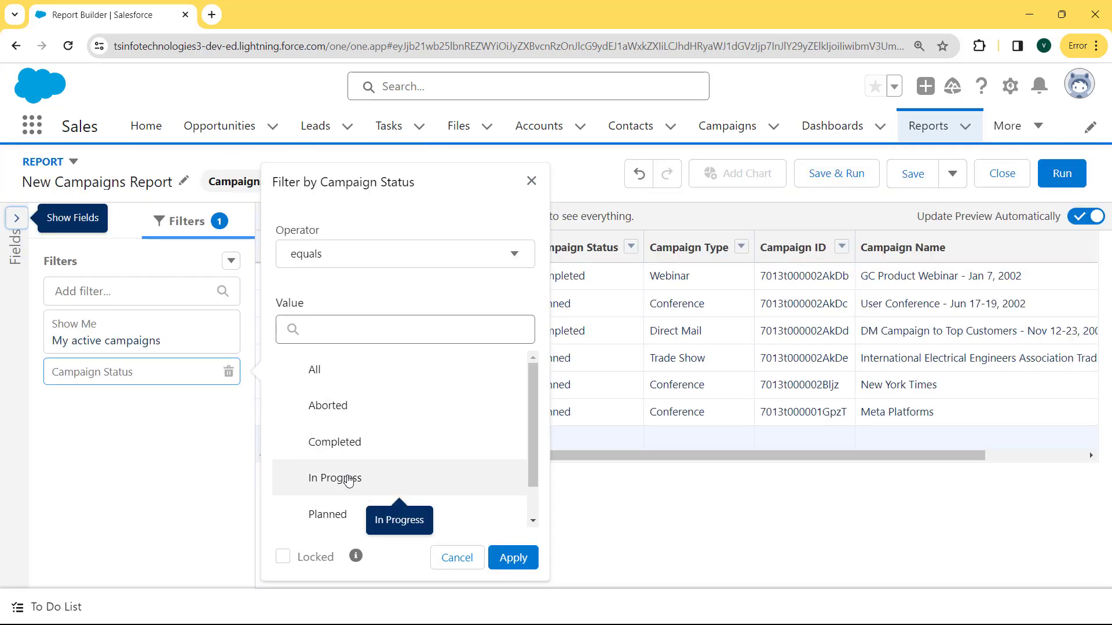
left_click(366, 449)
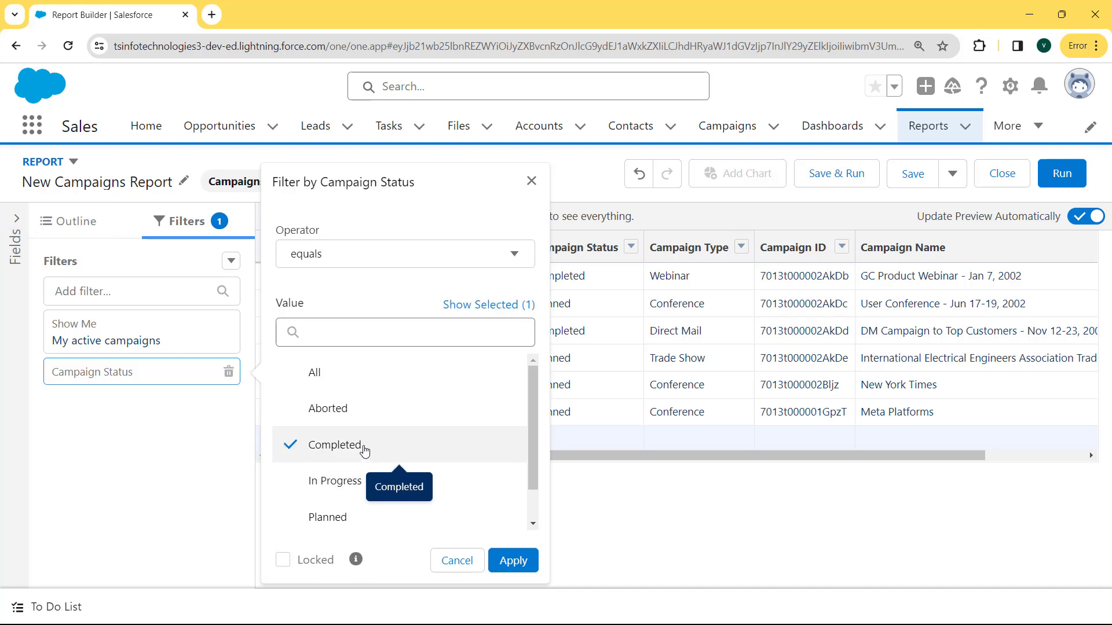
left_click(346, 484)
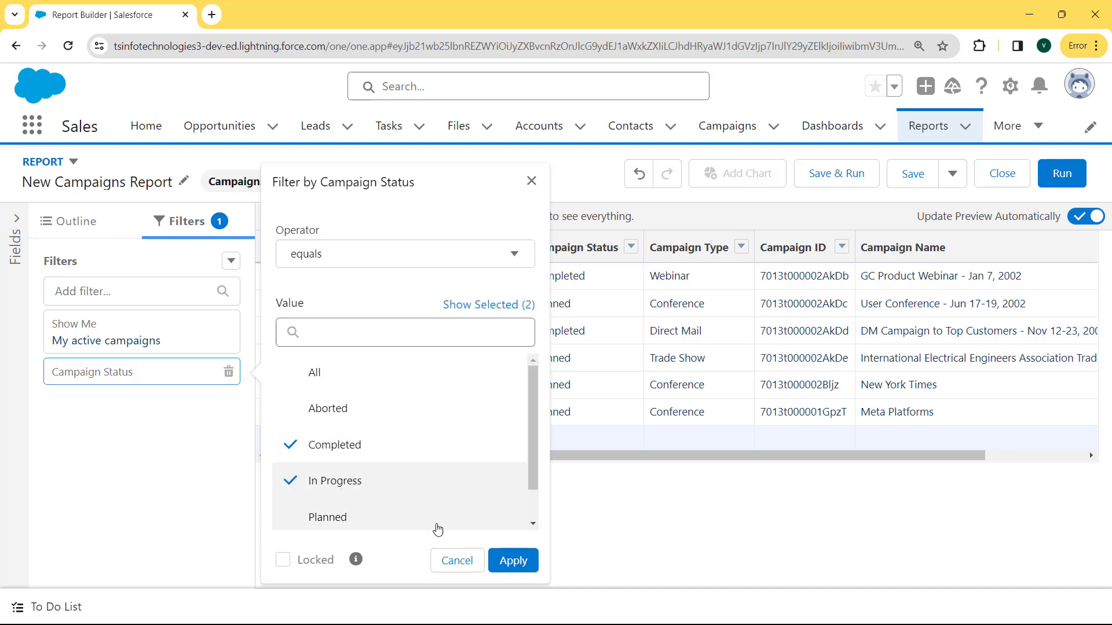
left_click(512, 561)
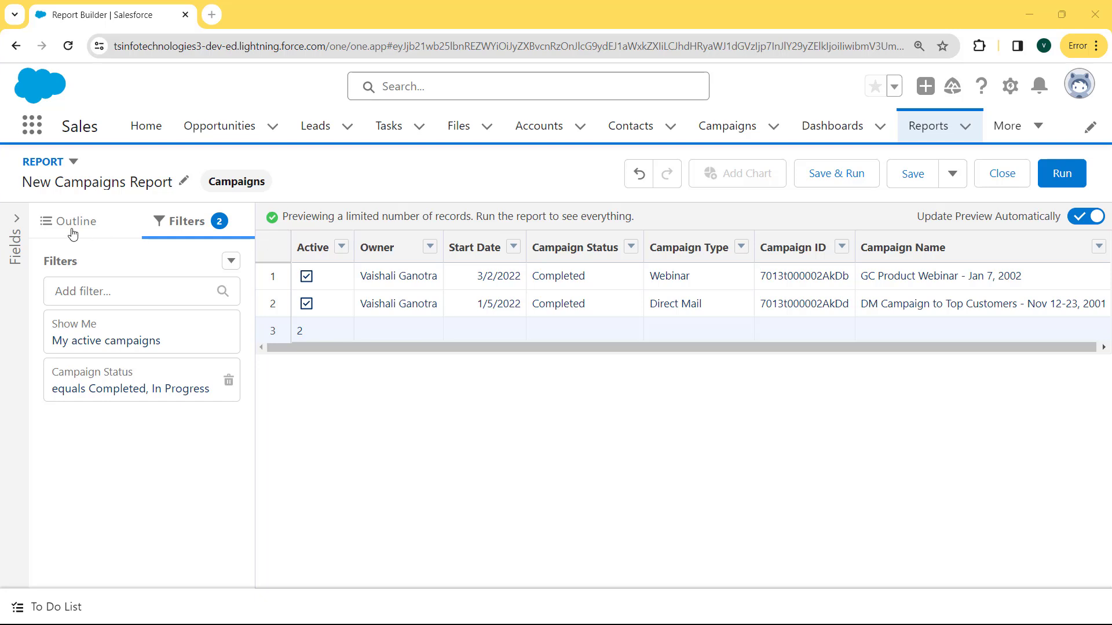
Remove the Owner and Start Date columns from the report and move the Active column after Campaign Name
left_click(15, 220)
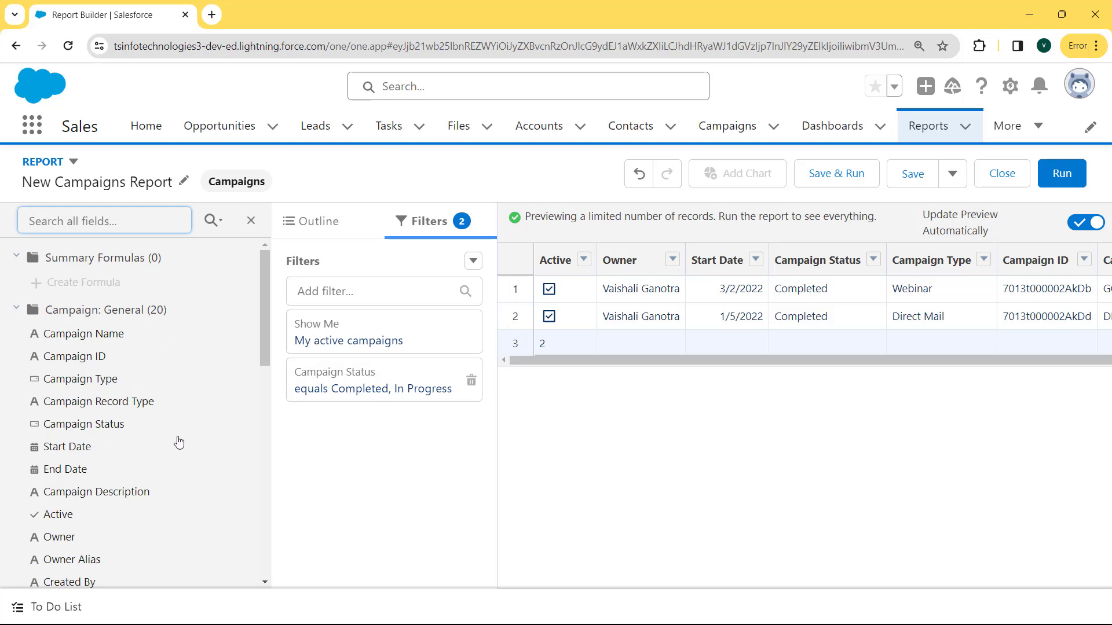
left_click(319, 222)
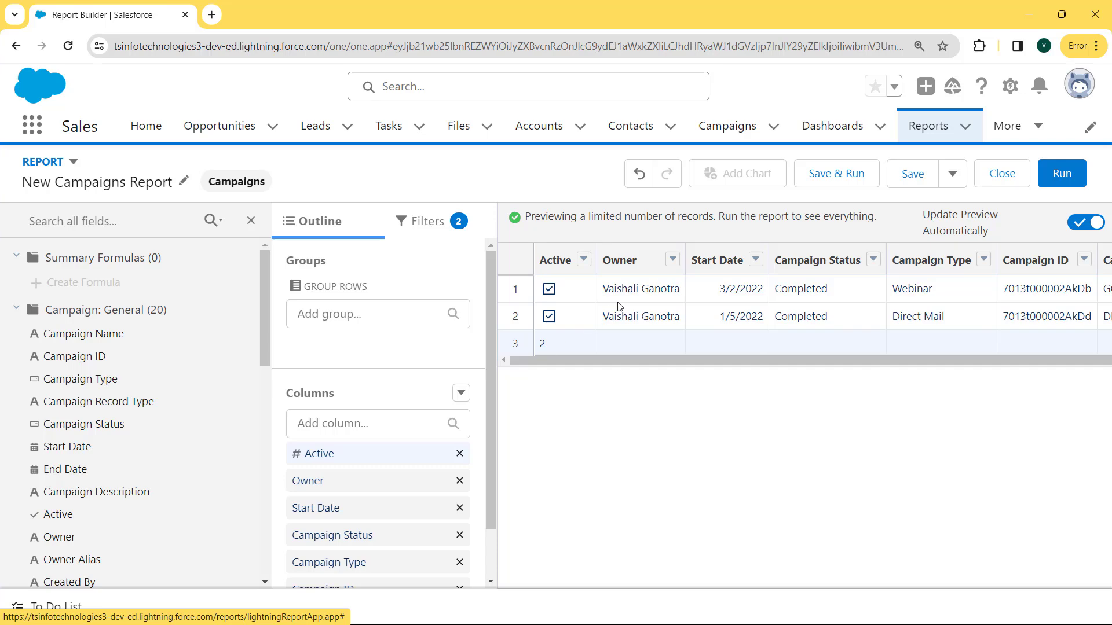
left_click(430, 248)
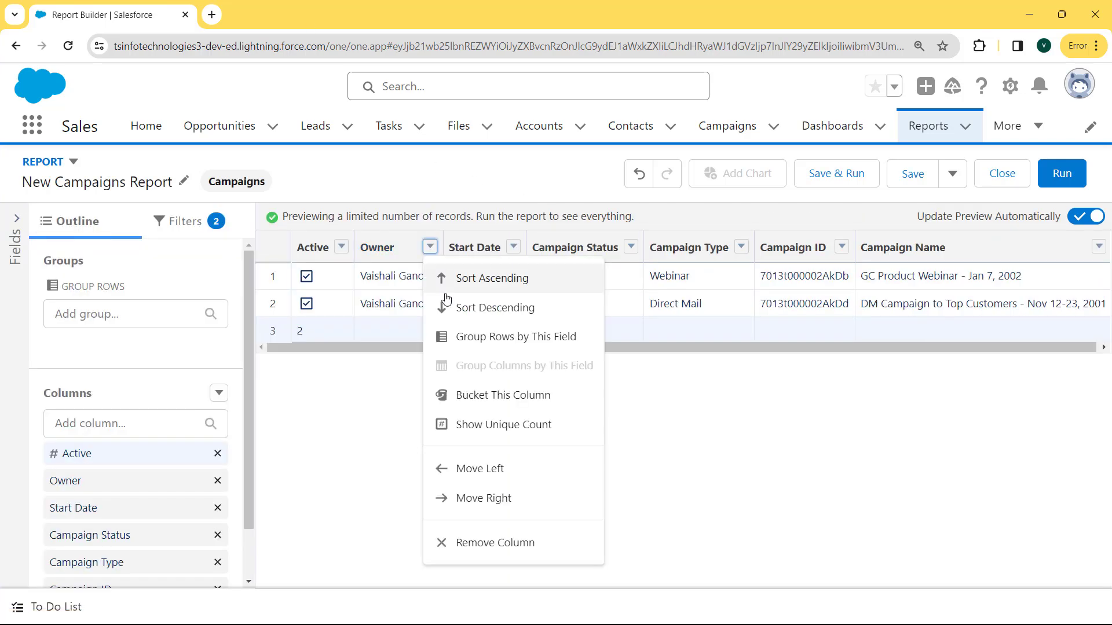
left_click(497, 544)
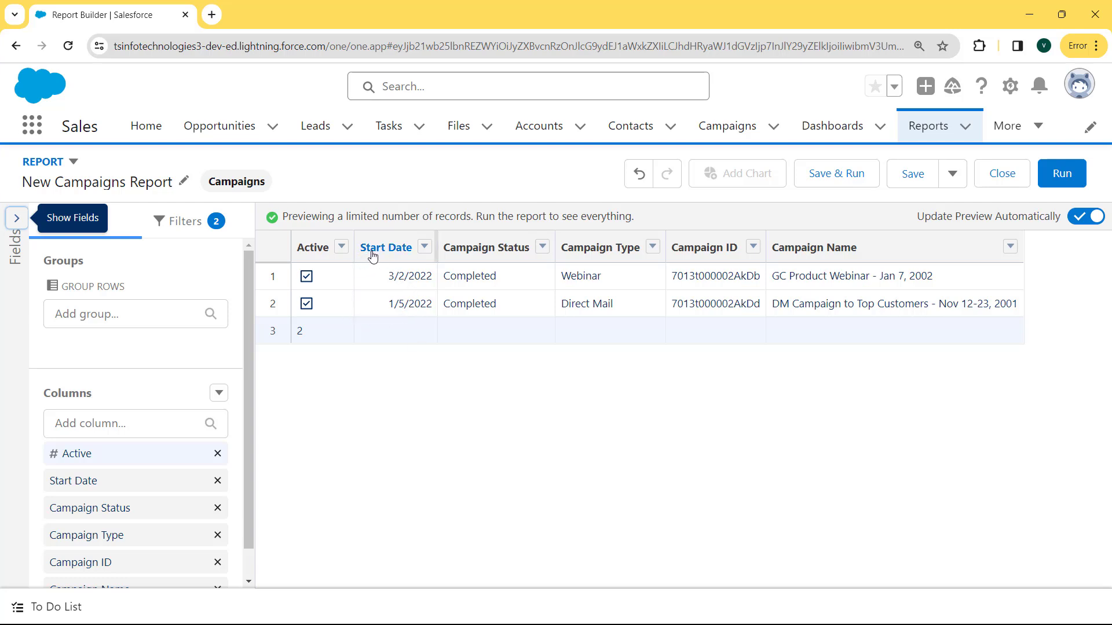
left_click(425, 247)
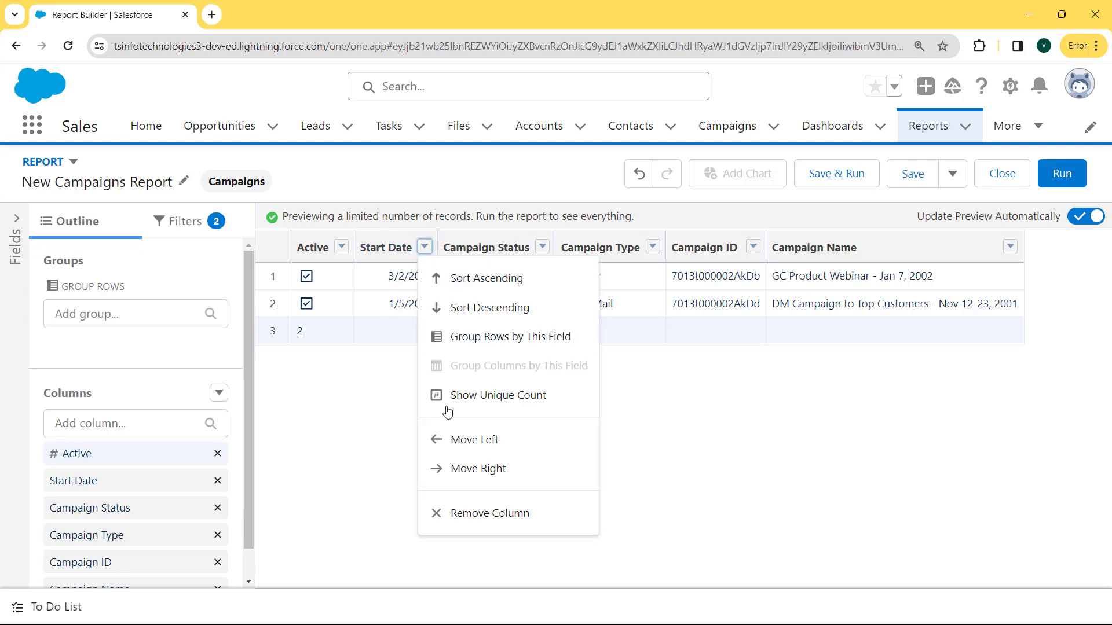
left_click(458, 514)
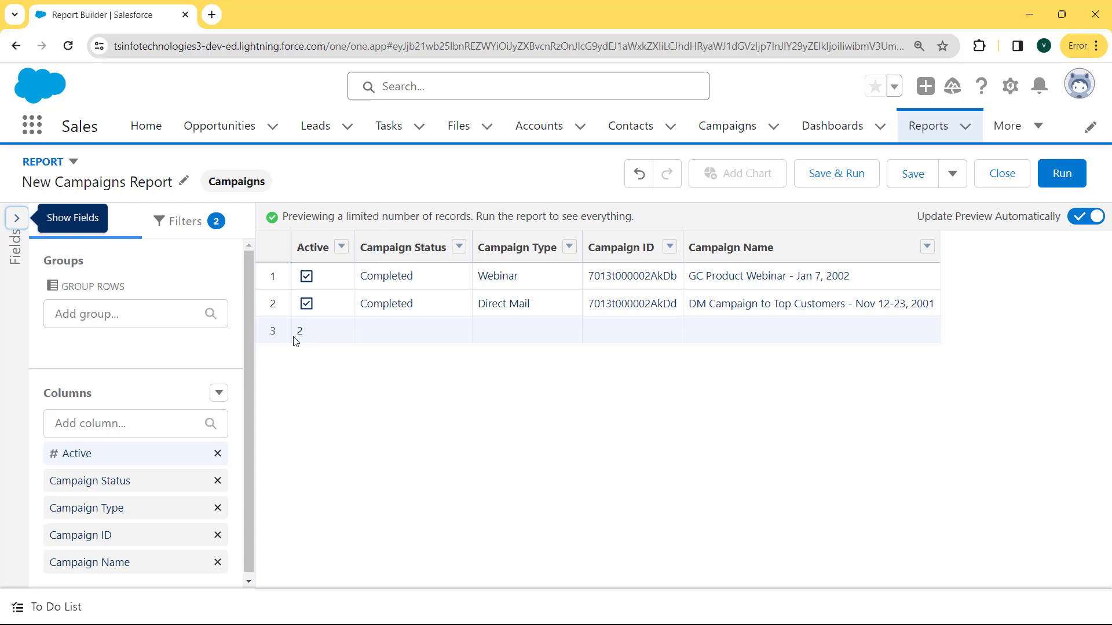
left_click_drag(310, 247, 993, 261)
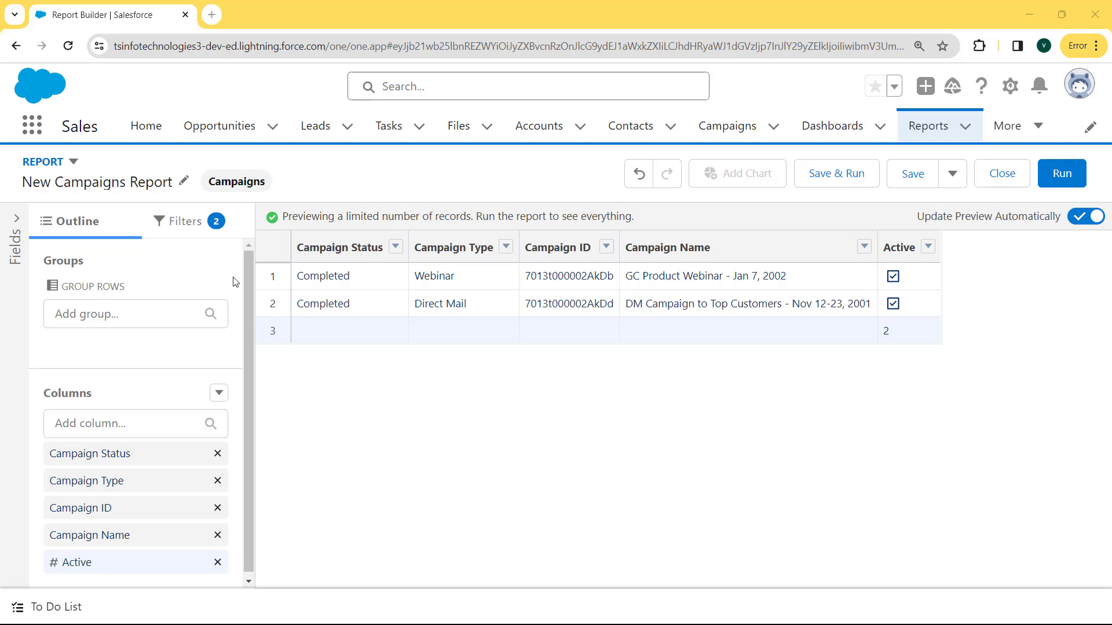
Search the available fields for "expected" and add Expected Response (%) as a report column
left_click(15, 218)
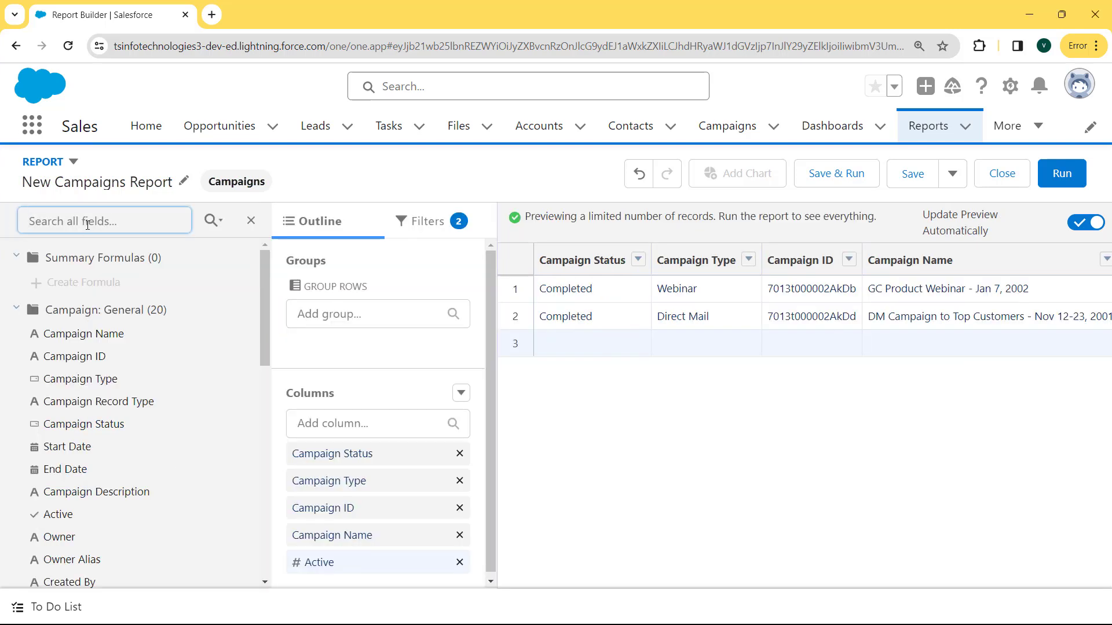
type("expected")
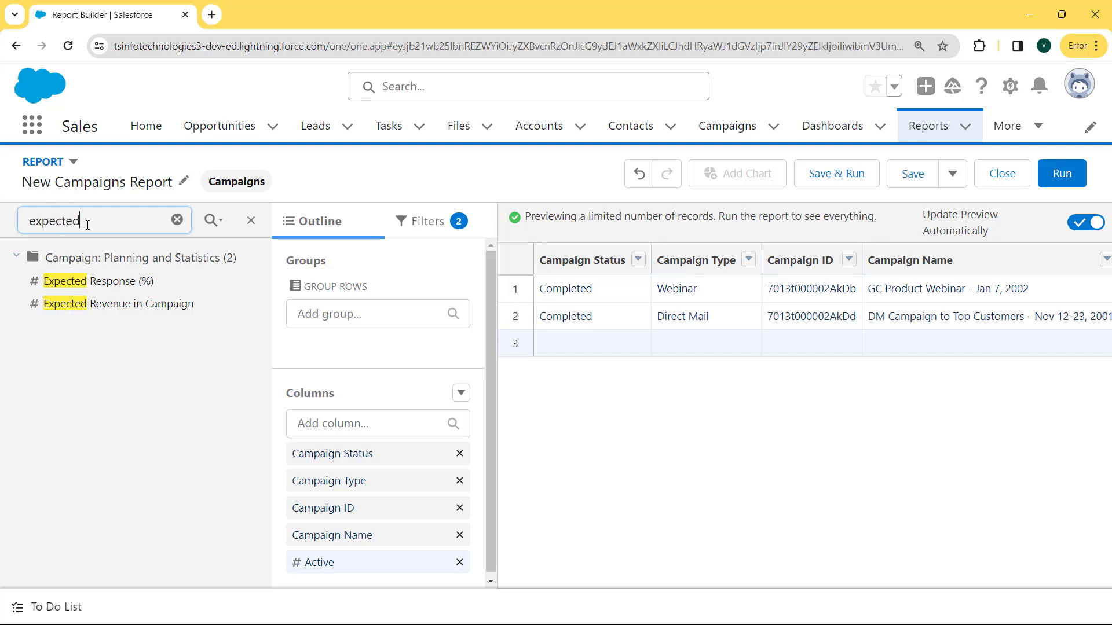
left_click(69, 288)
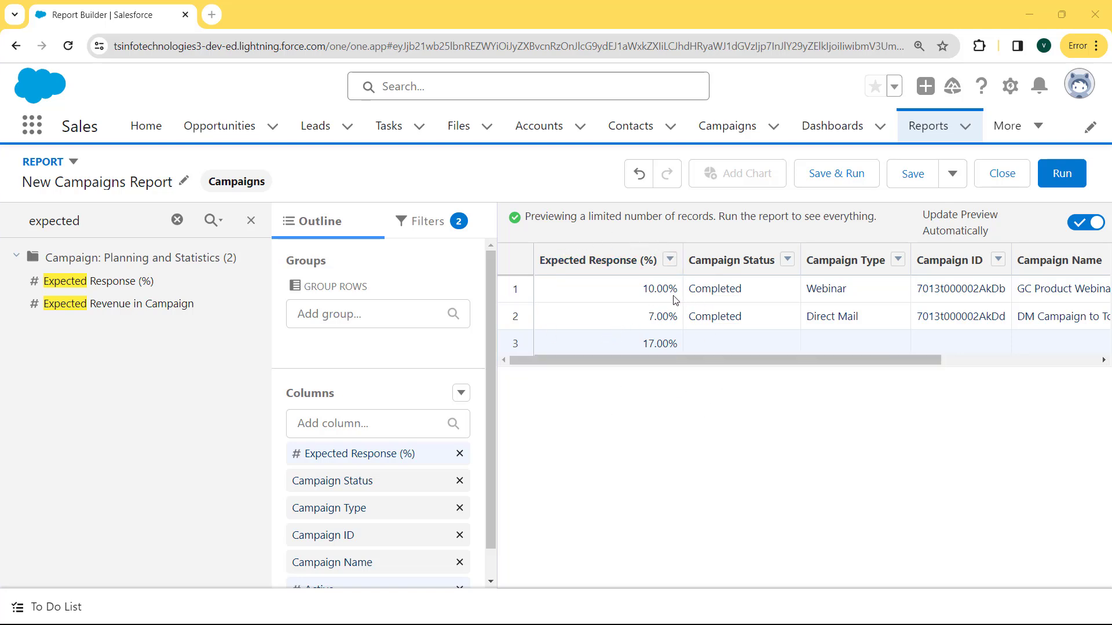
left_click(251, 221)
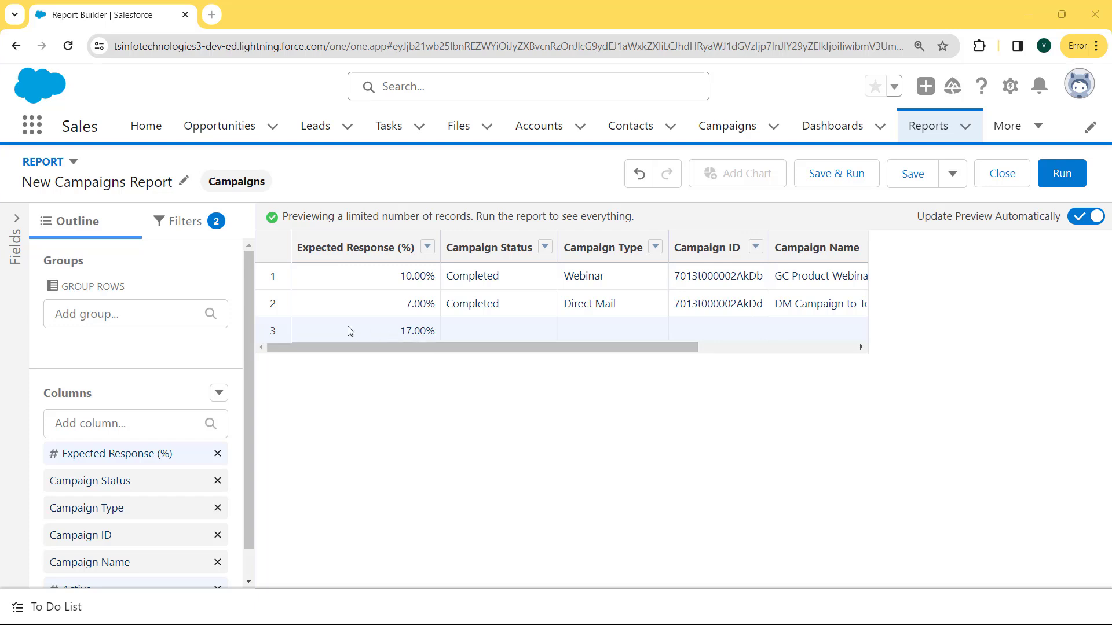
Group the report rows by Campaign Type
left_click(169, 314)
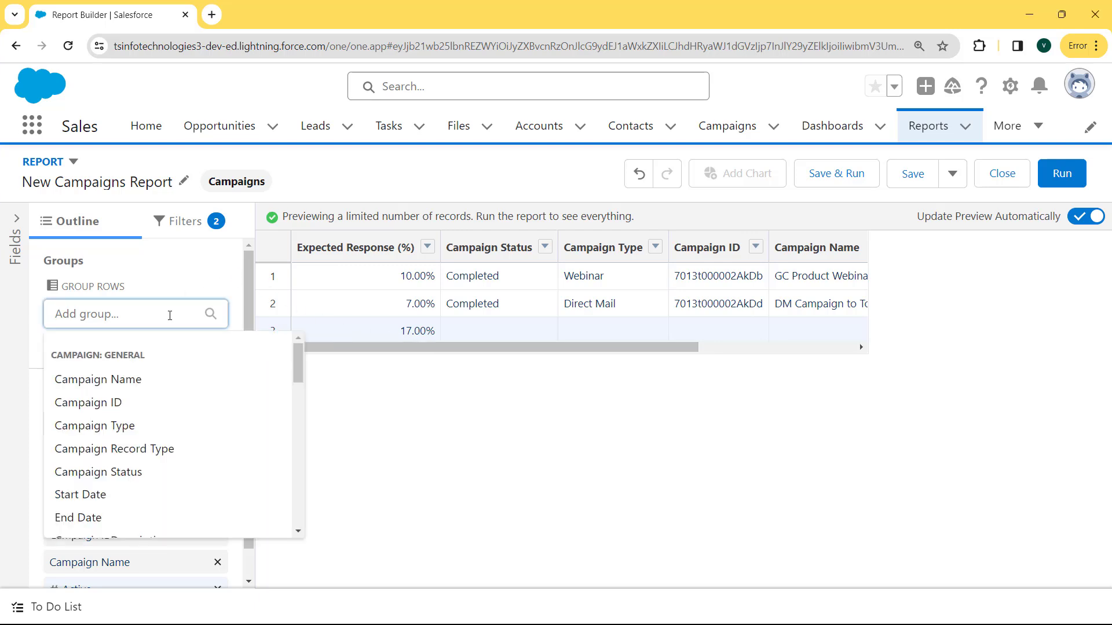
type("camp")
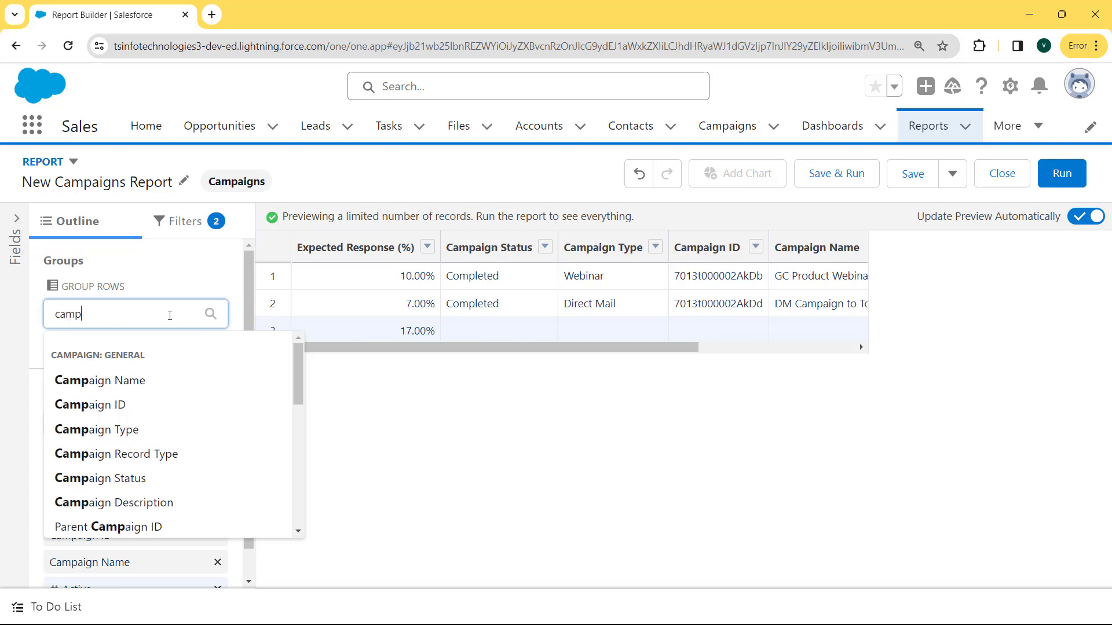
left_click(130, 429)
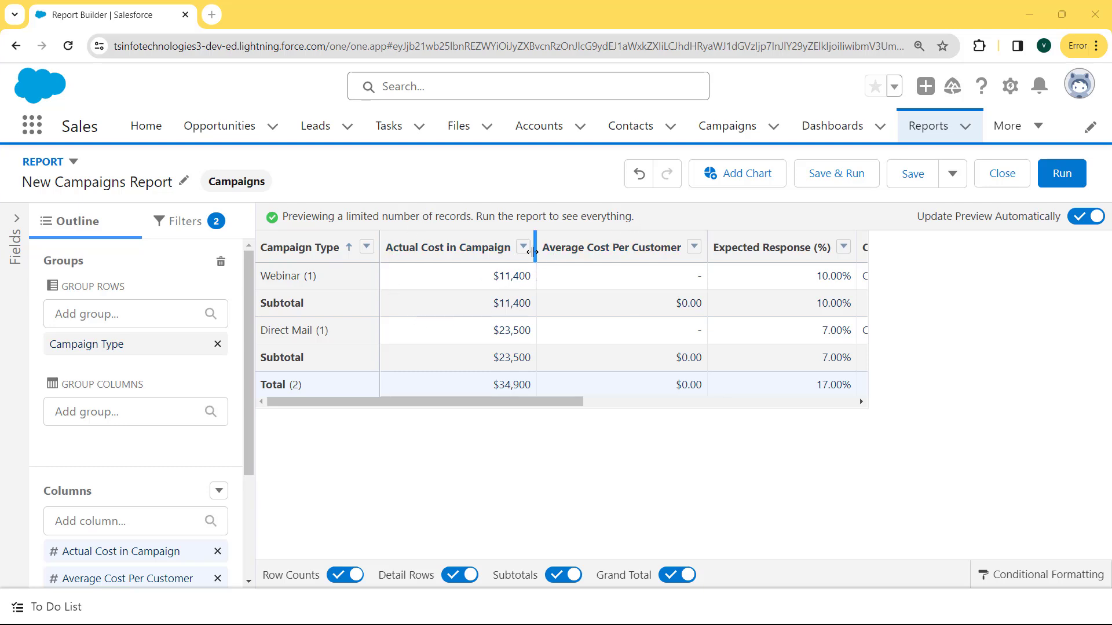
Examine the summarize options available for the Actual Cost in Campaign column
left_click(523, 248)
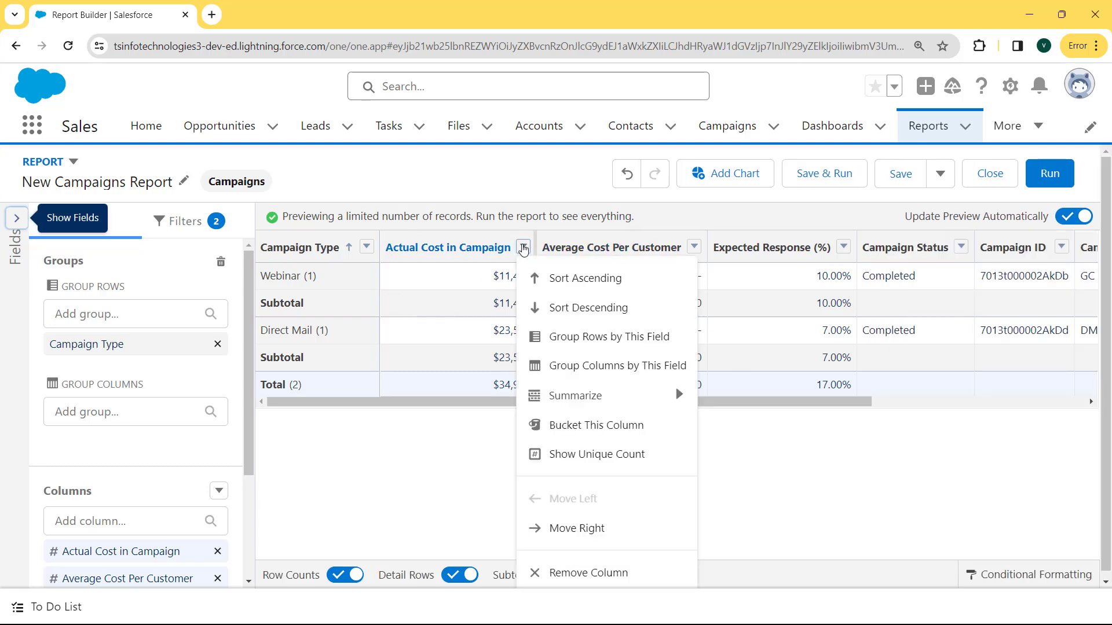
mouse_move(565, 399)
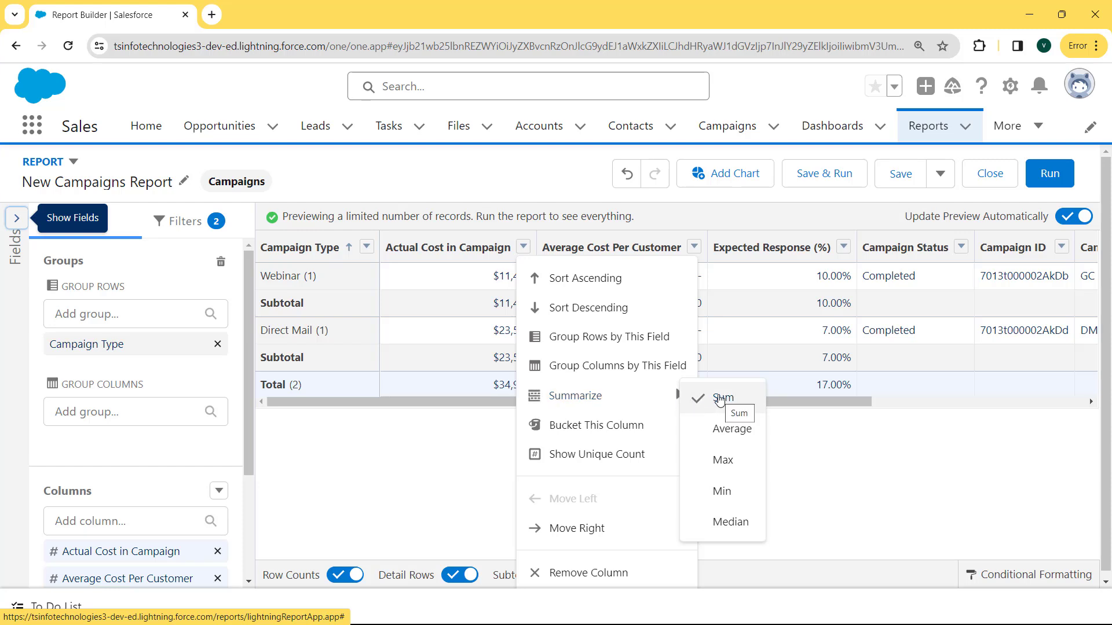
left_click(789, 459)
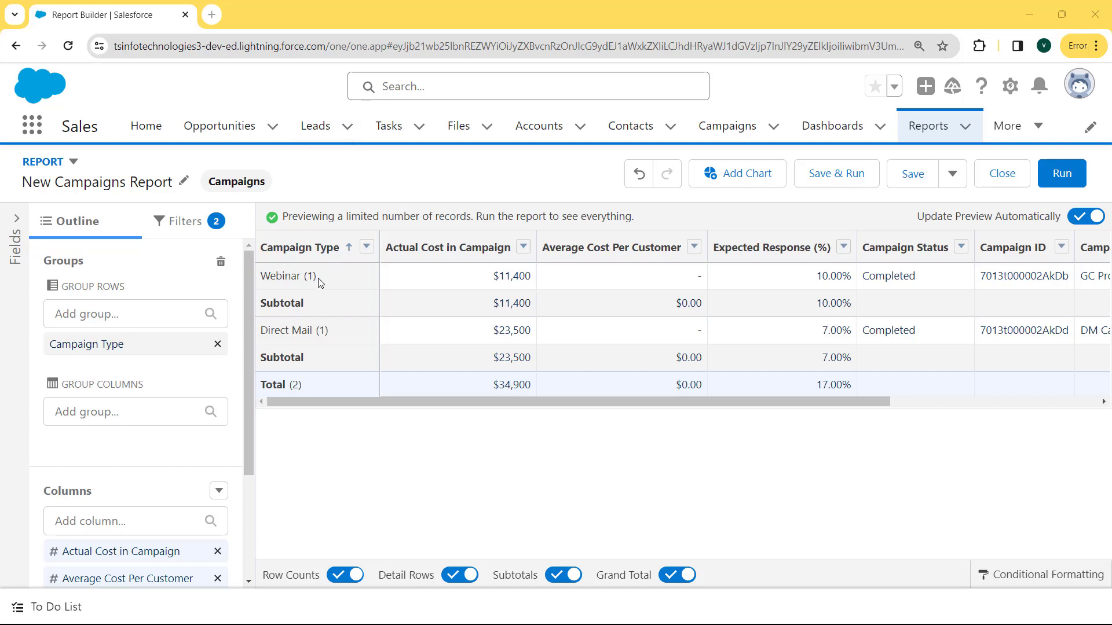
Start saving the report with the name Campaign Report and let its unique name fill in
left_click(913, 185)
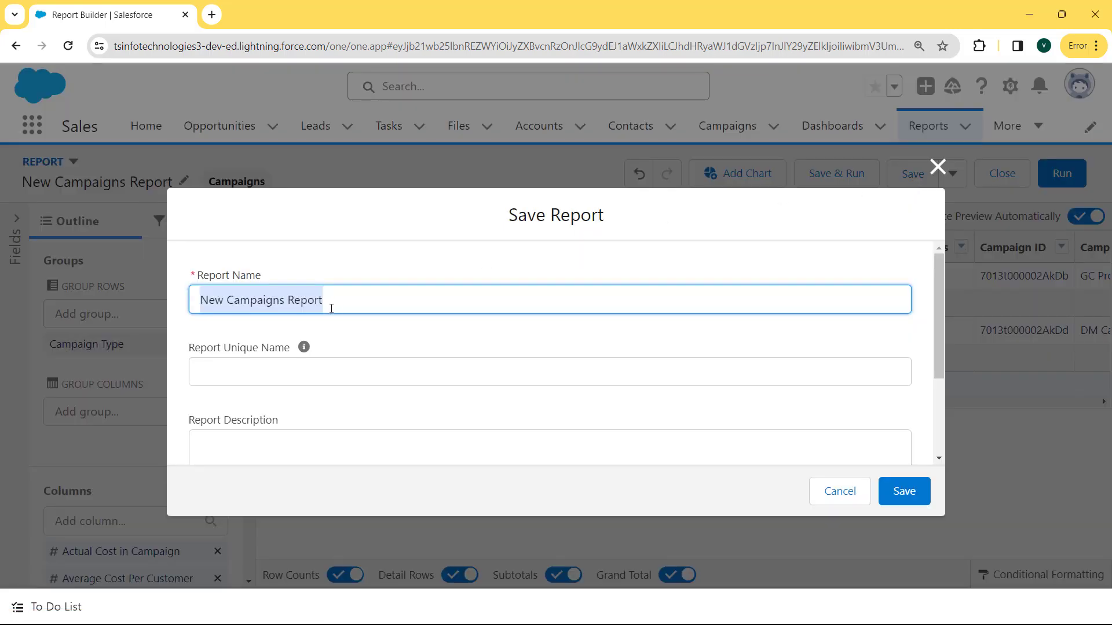
key("BackSpace")
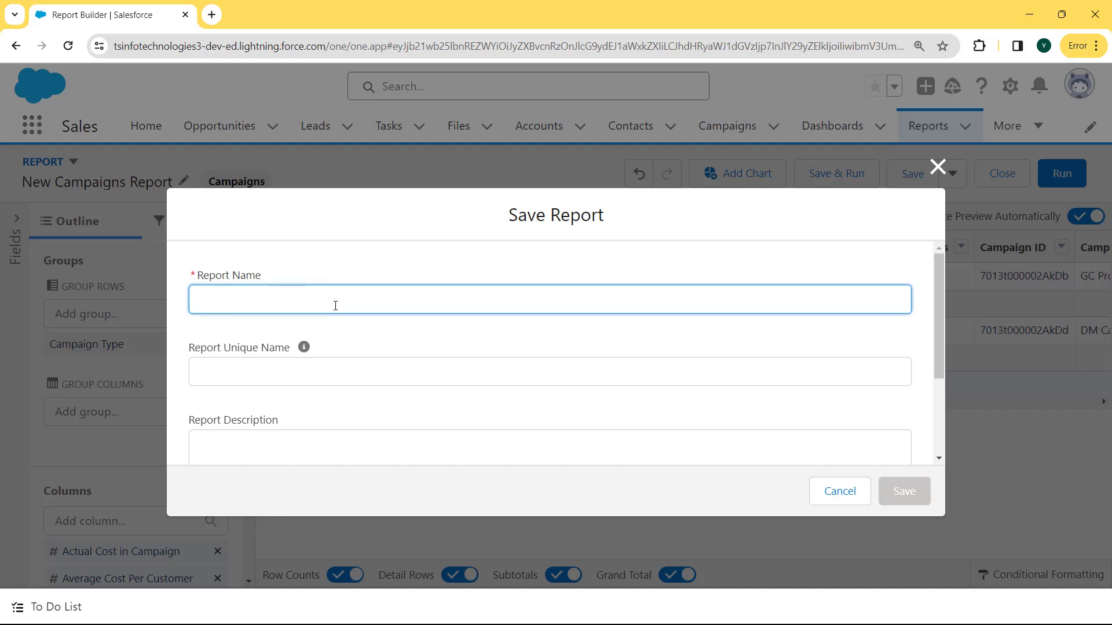
type("C")
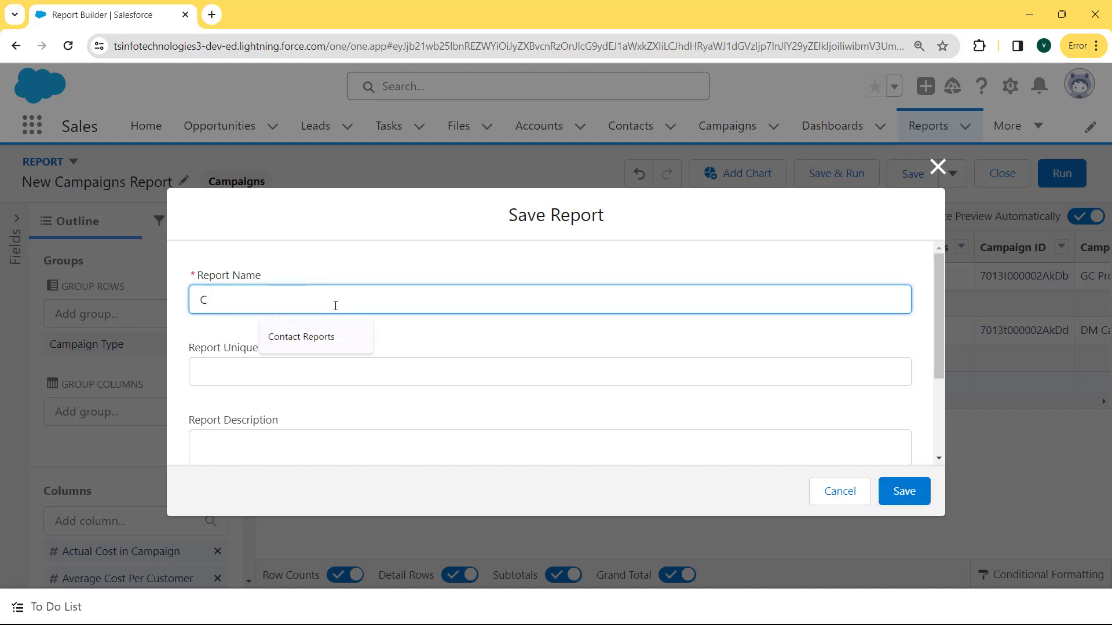
type("amp")
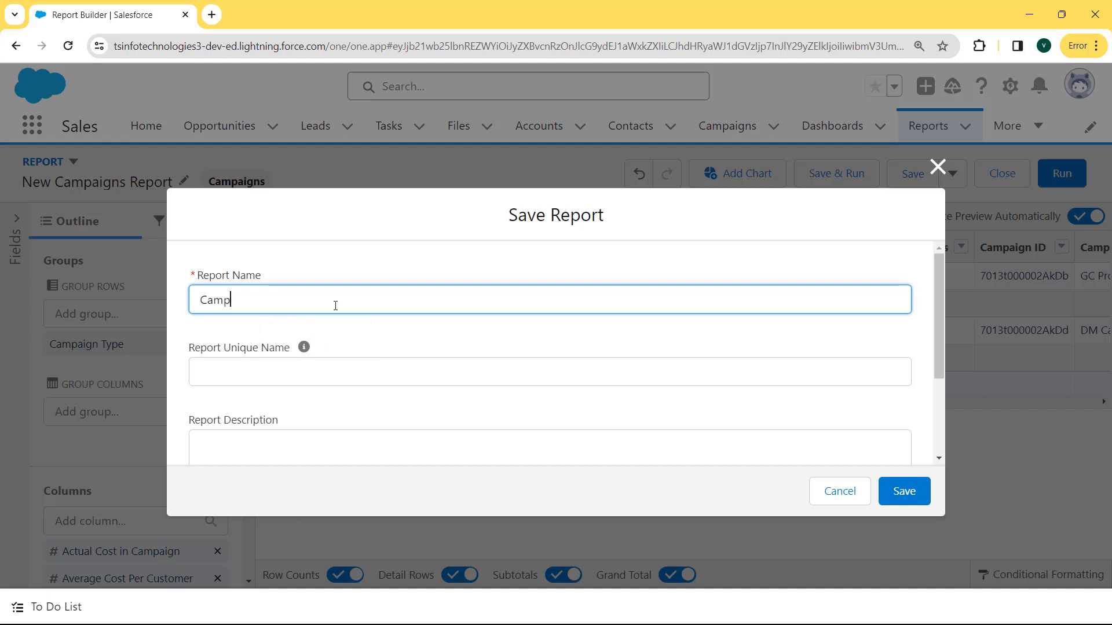
type("aign Rep")
key("BackSpace")
type("eport")
left_click(281, 377)
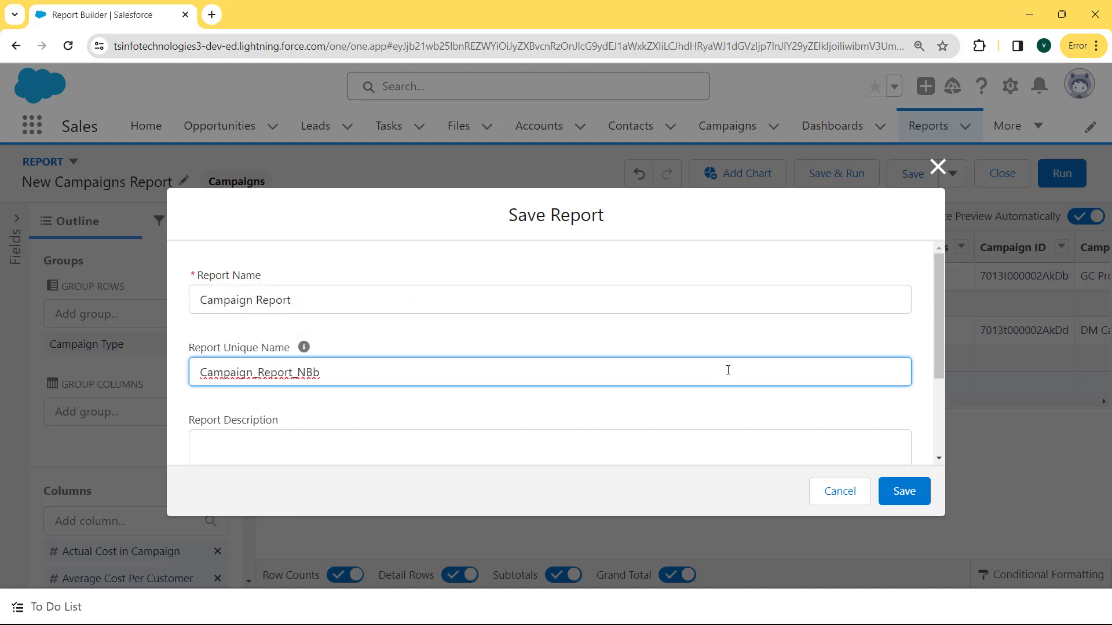
Choose the Private Reports folder for the report and save it
left_click_drag(939, 355, 942, 408)
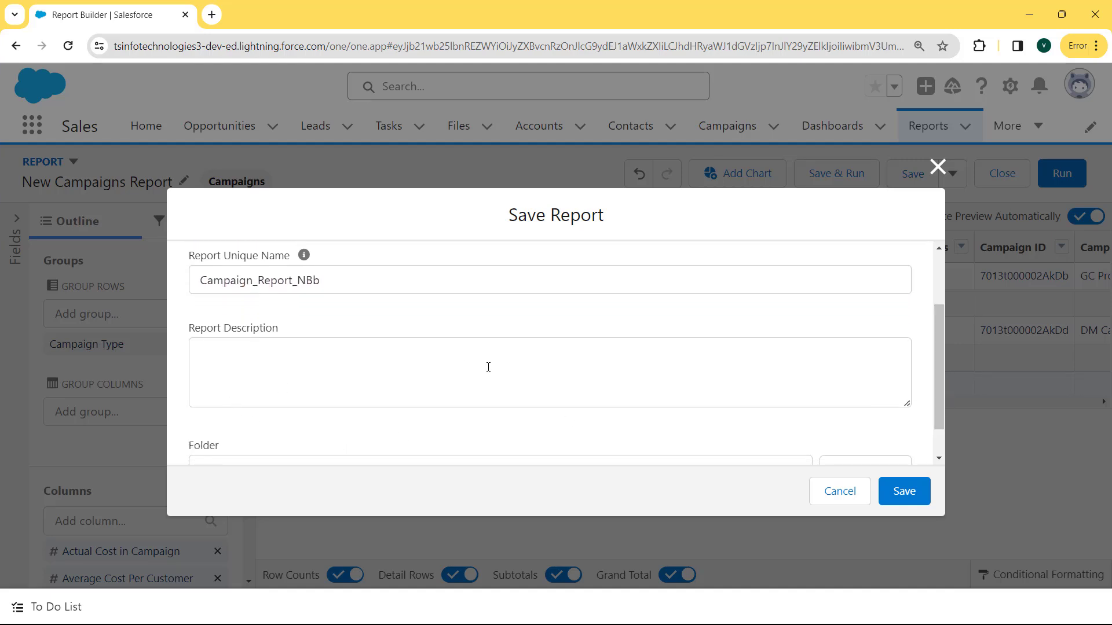
left_click_drag(938, 367, 940, 398)
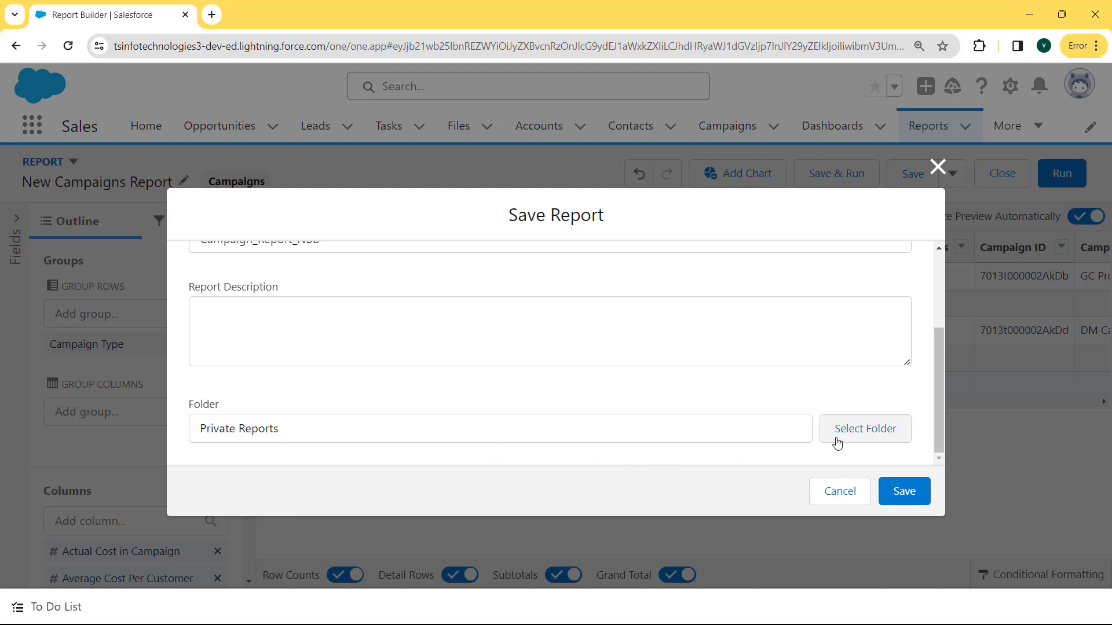
left_click(866, 430)
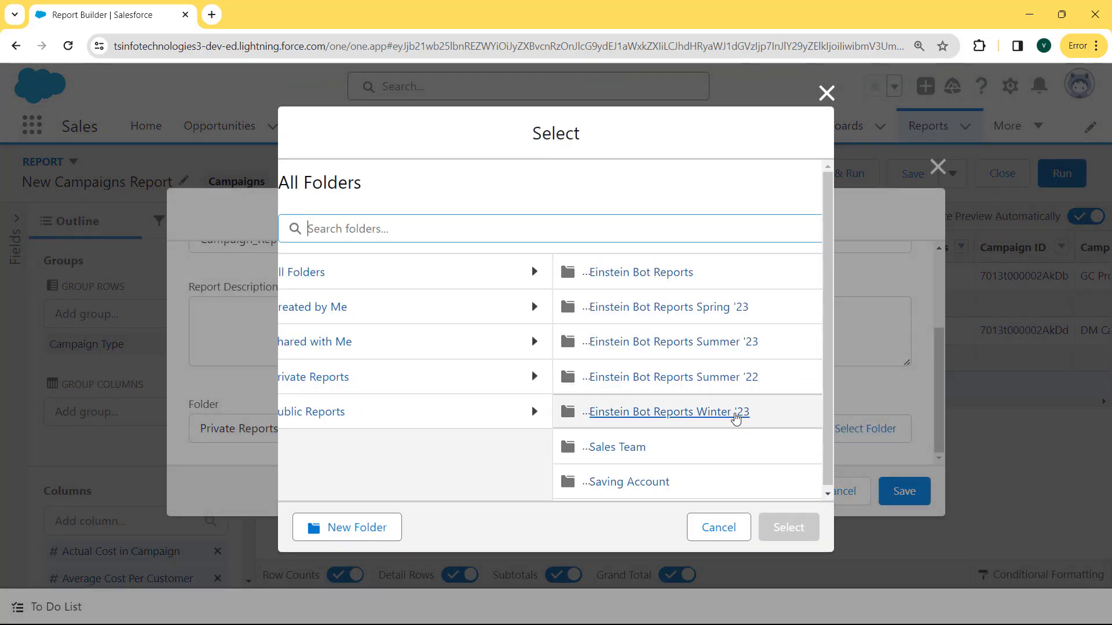
left_click(410, 377)
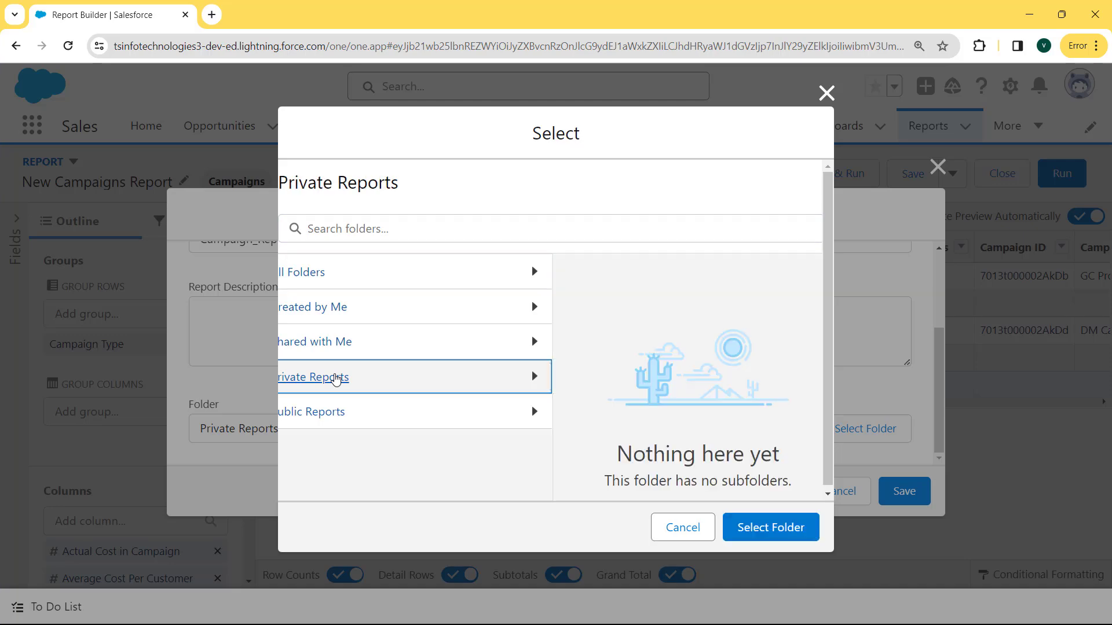
left_click(770, 527)
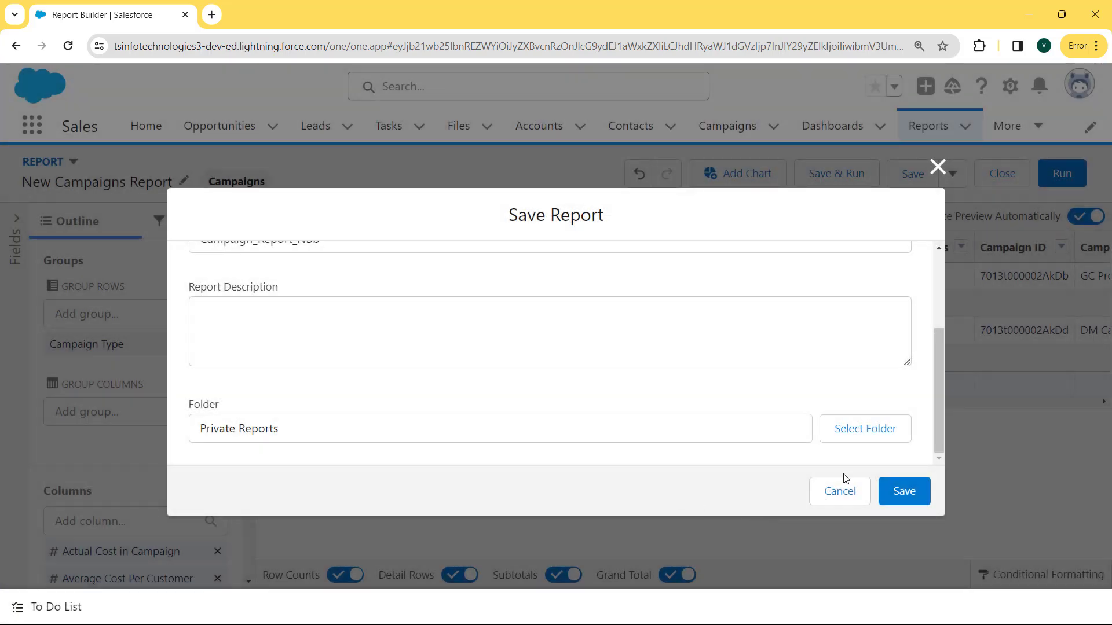
left_click(904, 493)
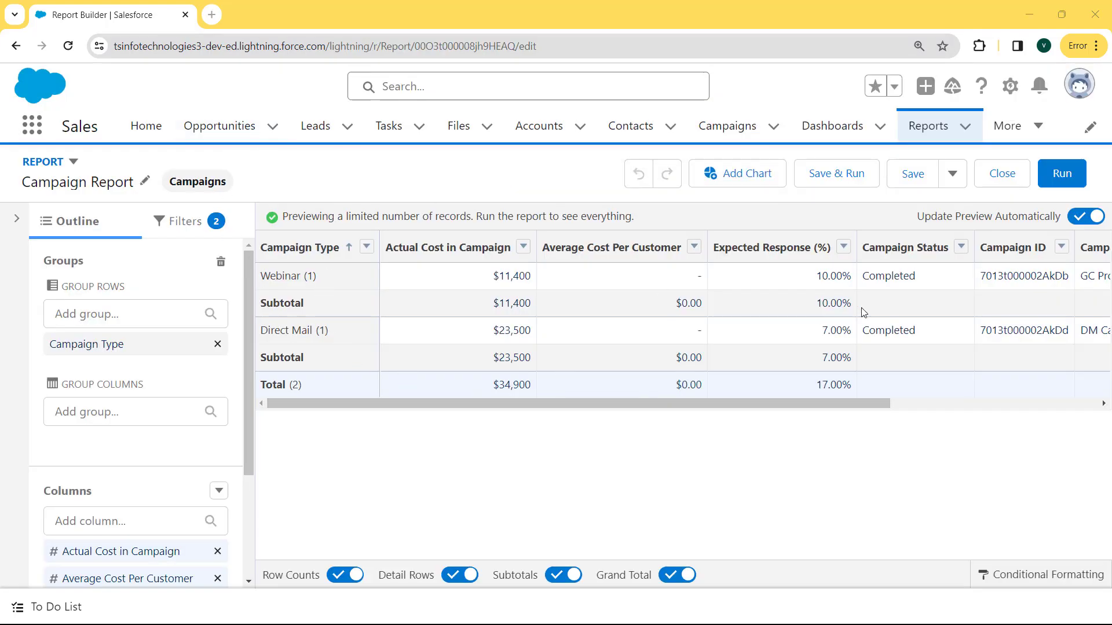
Run the saved Campaign Report and add a chart to it
left_click(1059, 176)
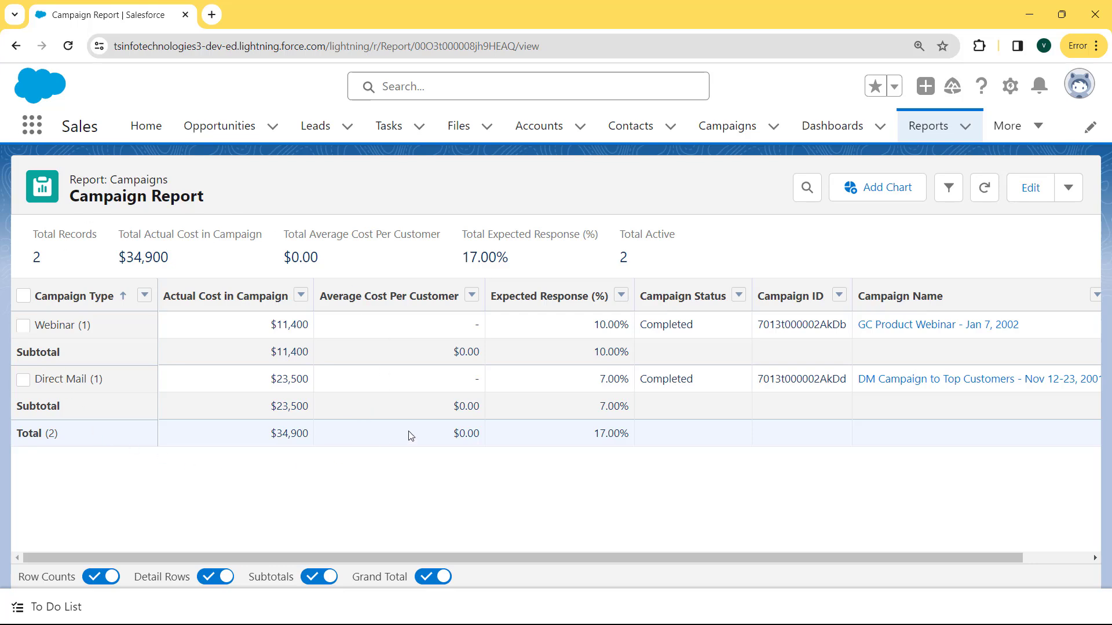
left_click(883, 190)
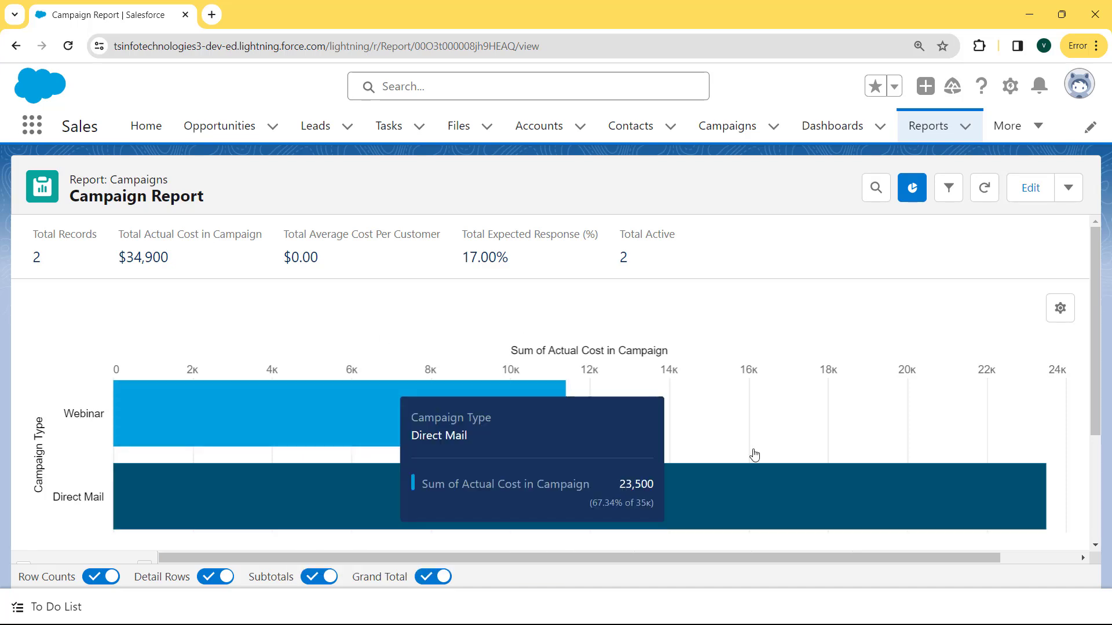
Try the Column, Funnel and Scatter Plot types for the report chart, and display it as a Line chart
left_click(1060, 310)
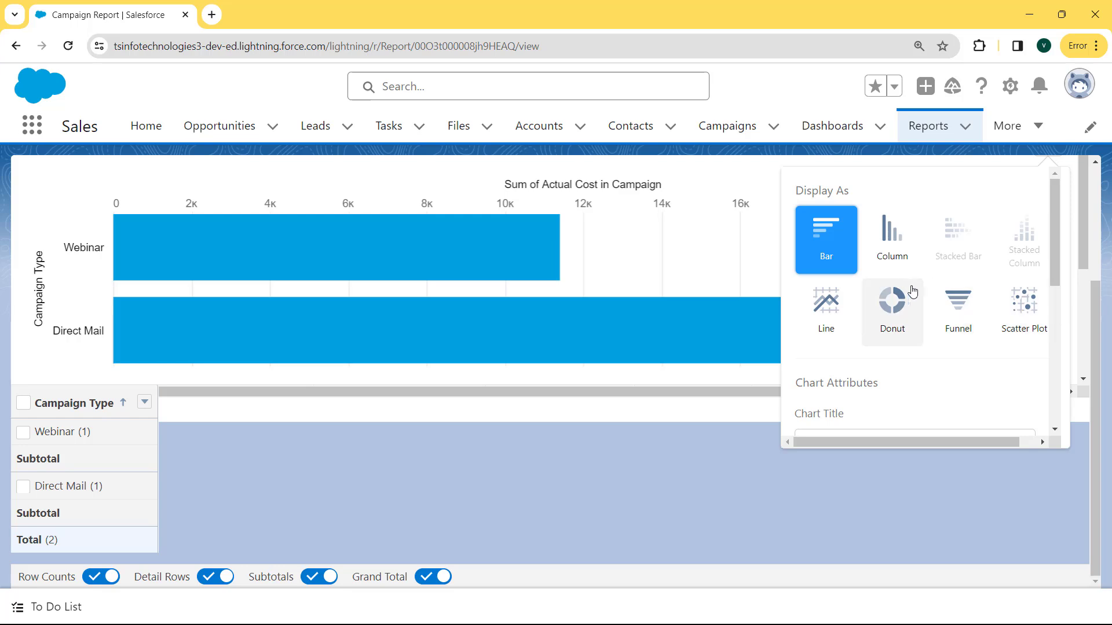
left_click(894, 244)
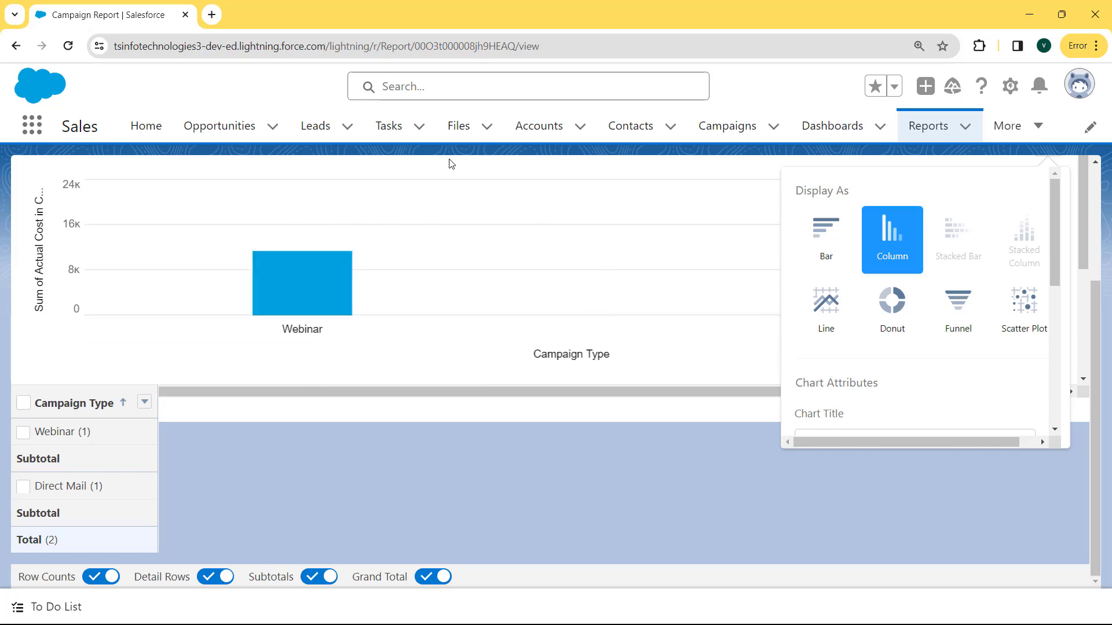
left_click(950, 319)
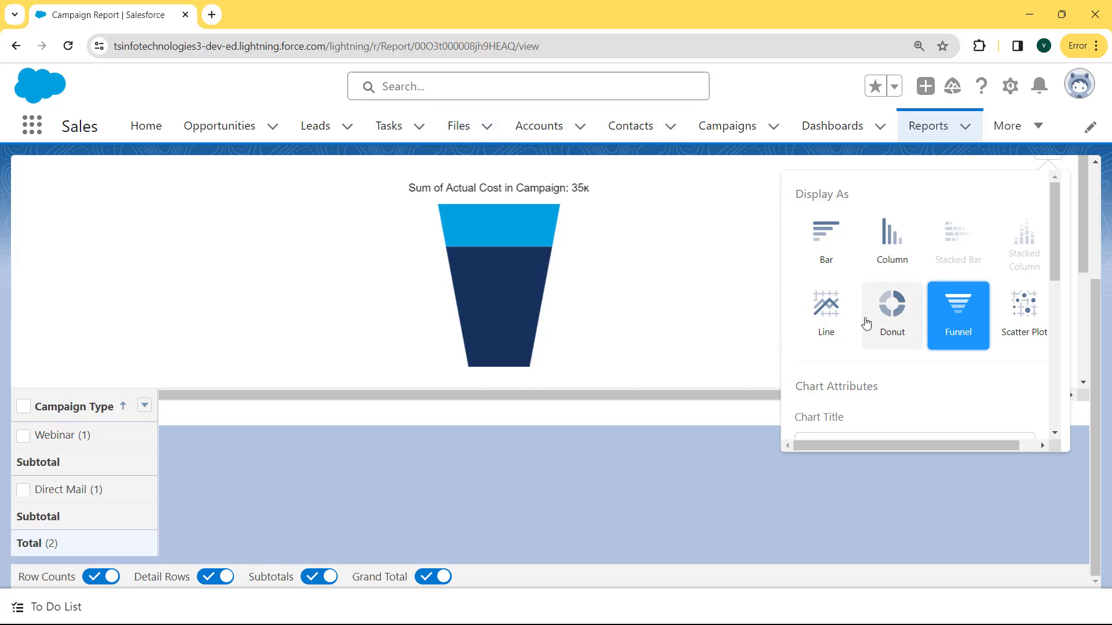
left_click(1014, 322)
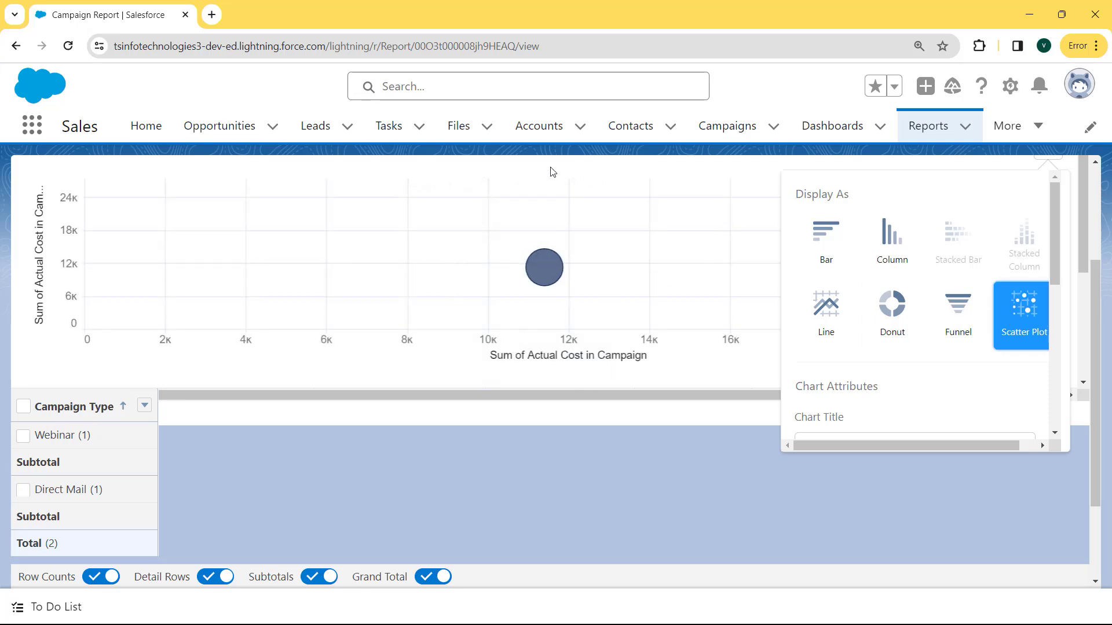
left_click(821, 318)
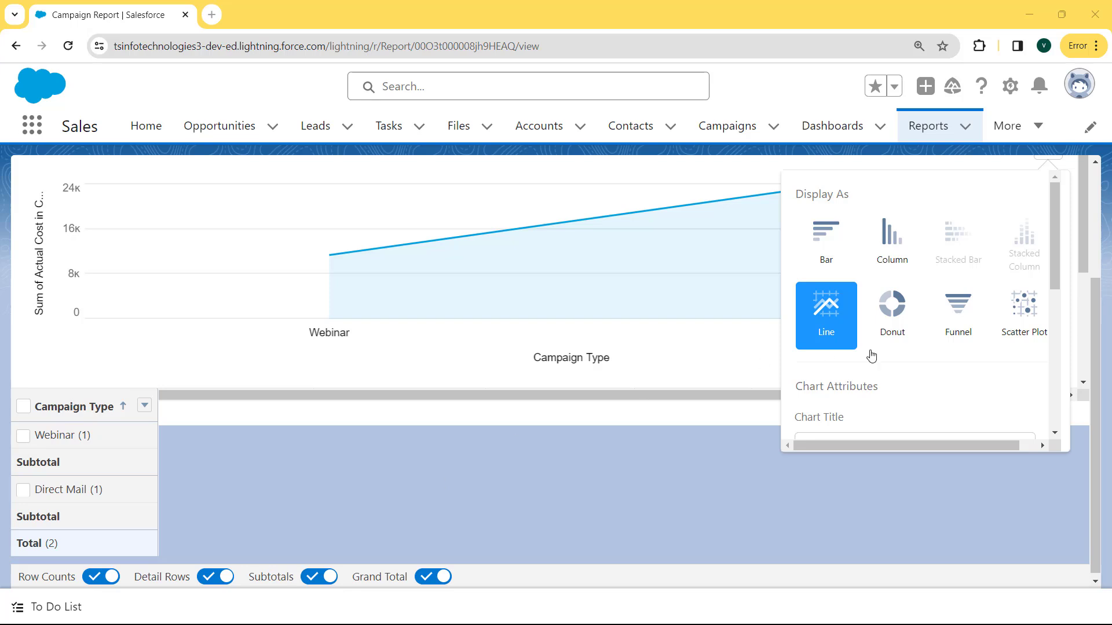
Switch to Salesforce Classic and open the Reports & Dashboards page
left_click(1078, 85)
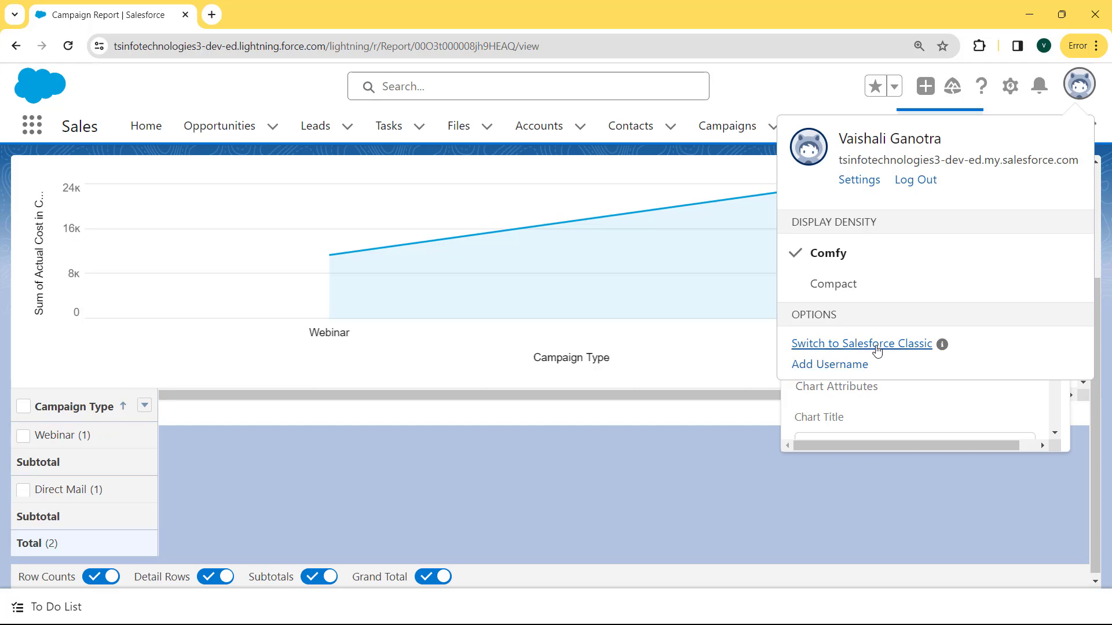
left_click(844, 346)
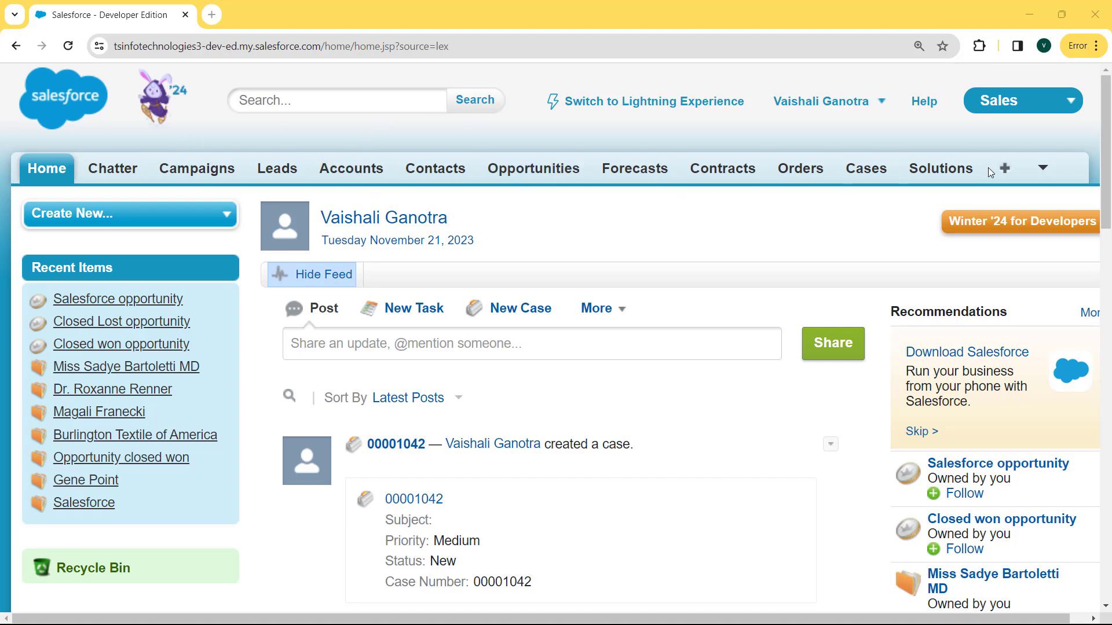
left_click(1043, 167)
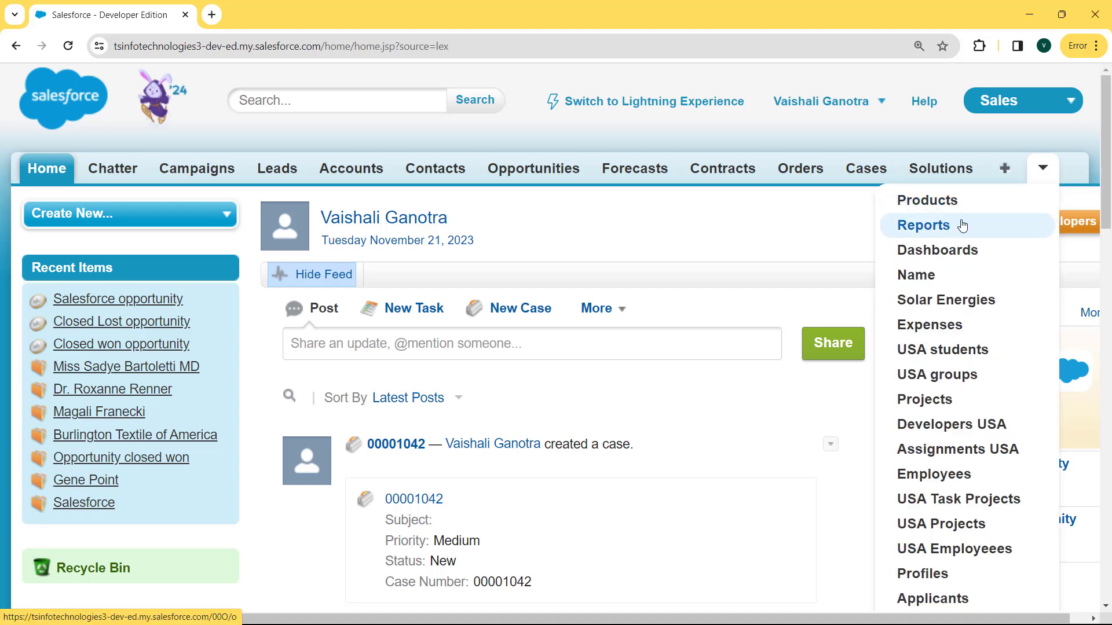
left_click(923, 232)
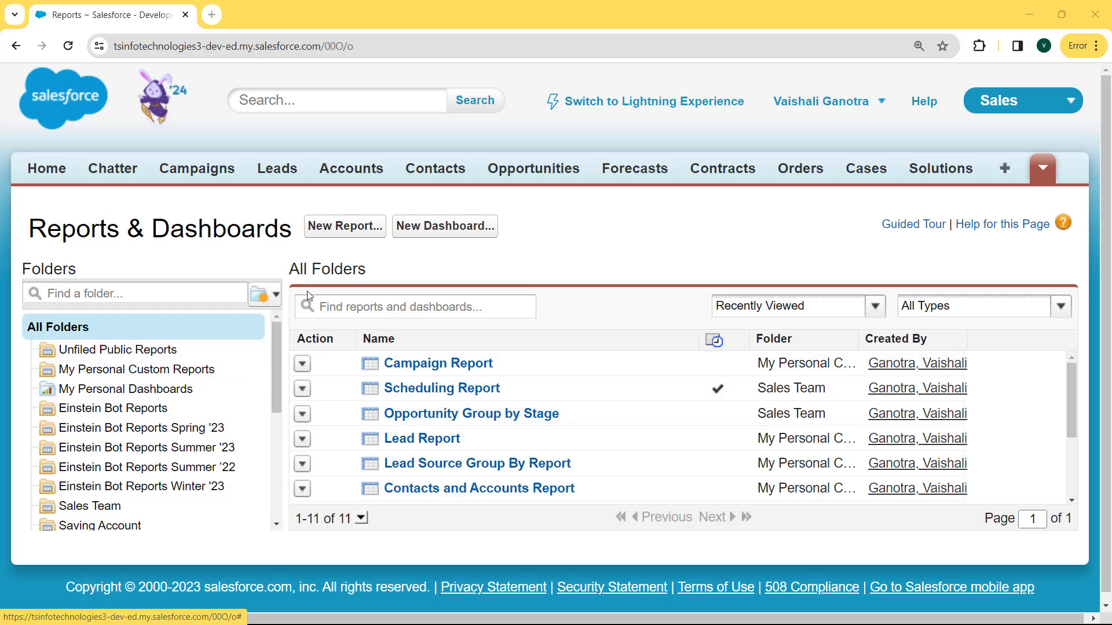
Create a new report of the Campaigns report type and set it to show All campaigns
left_click(333, 229)
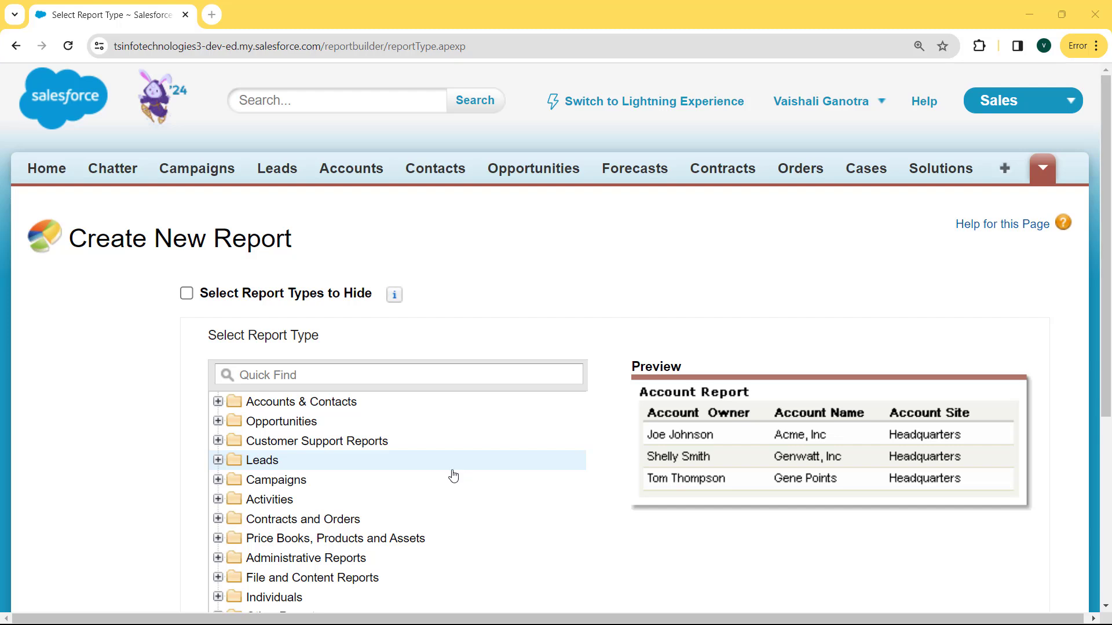
left_click(278, 482)
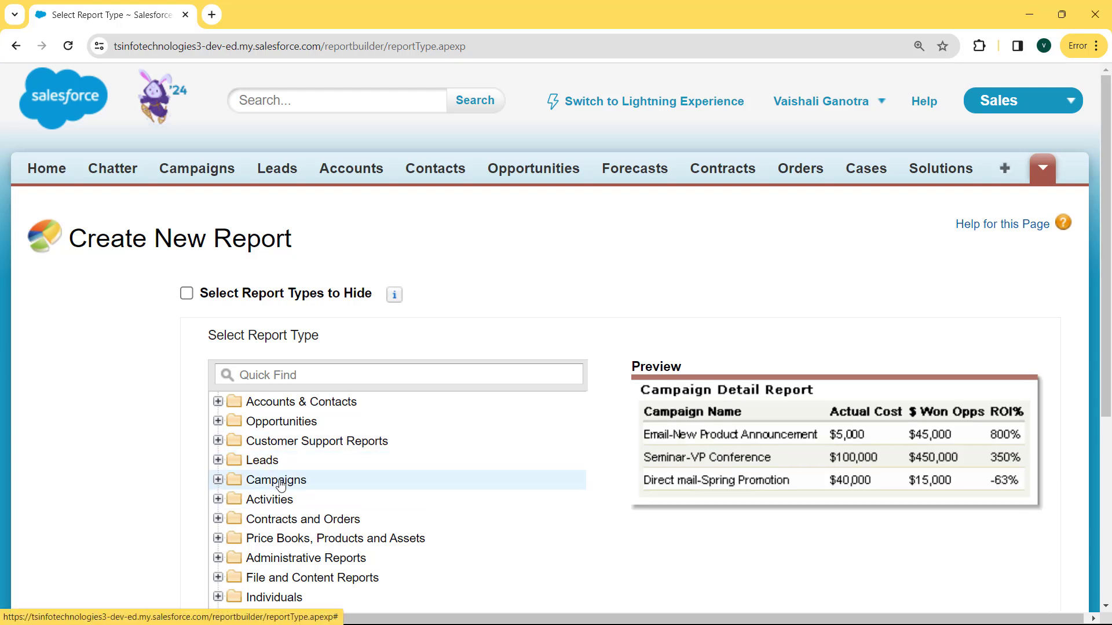
left_click(232, 485)
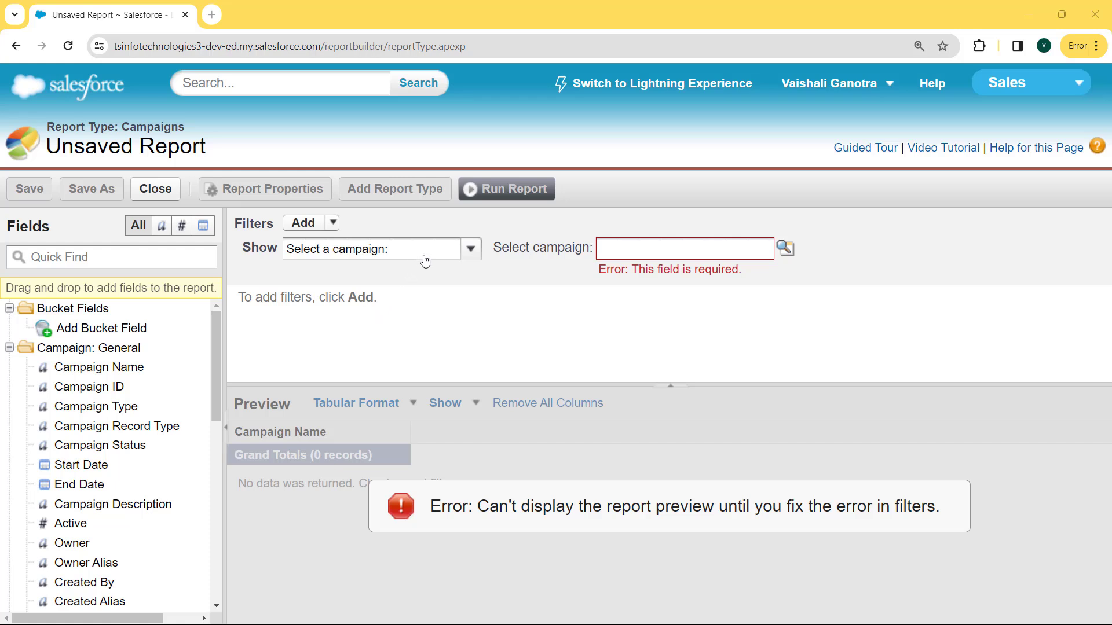
left_click(453, 253)
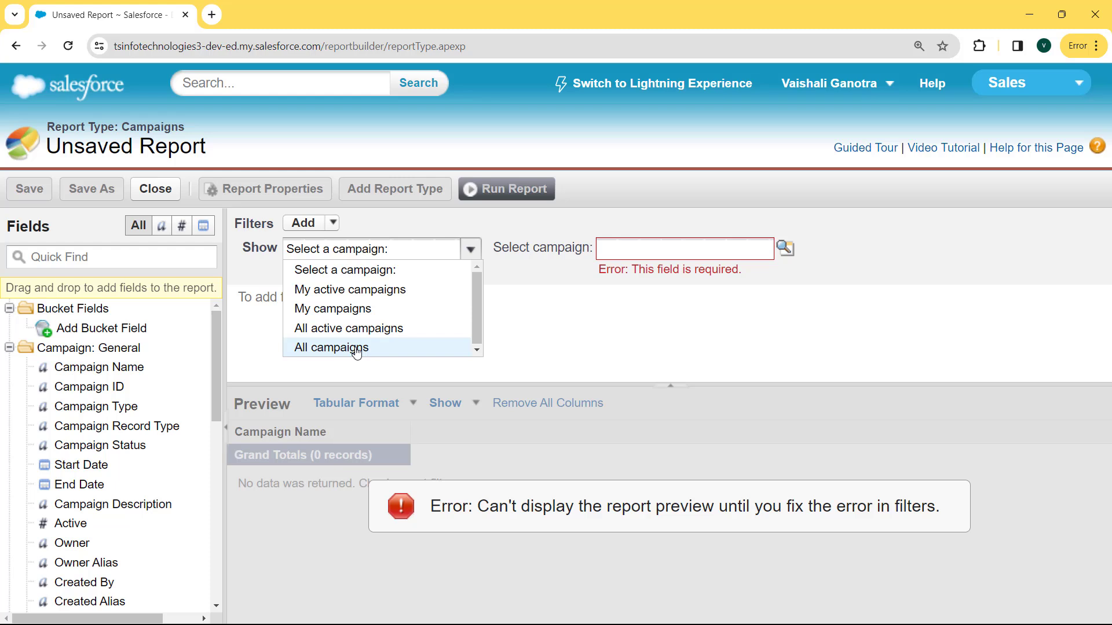
left_click(331, 347)
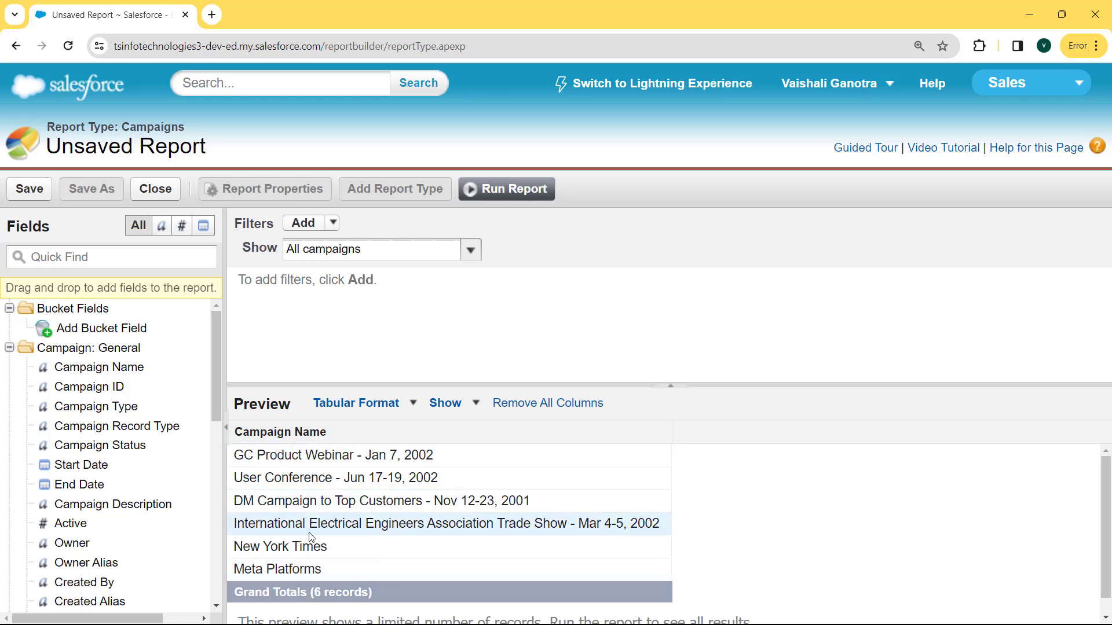
Add Campaign ID, Campaign Type, Campaign Record Type, Campaign Status, Start Date, End Date and Active as report columns
double_click(87, 387)
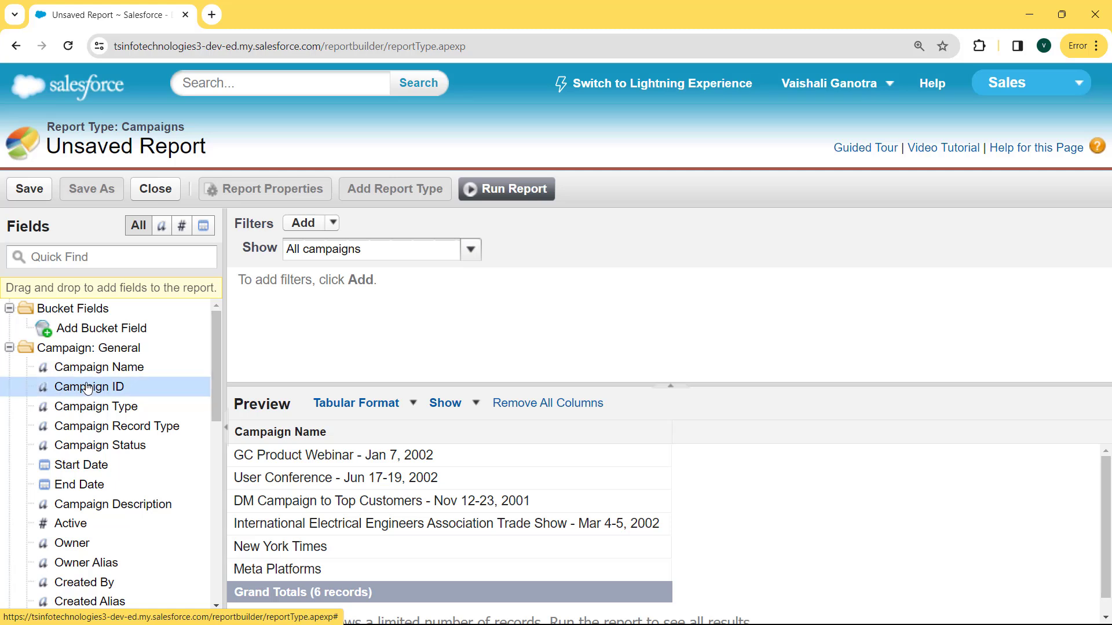
double_click(96, 406)
double_click(108, 429)
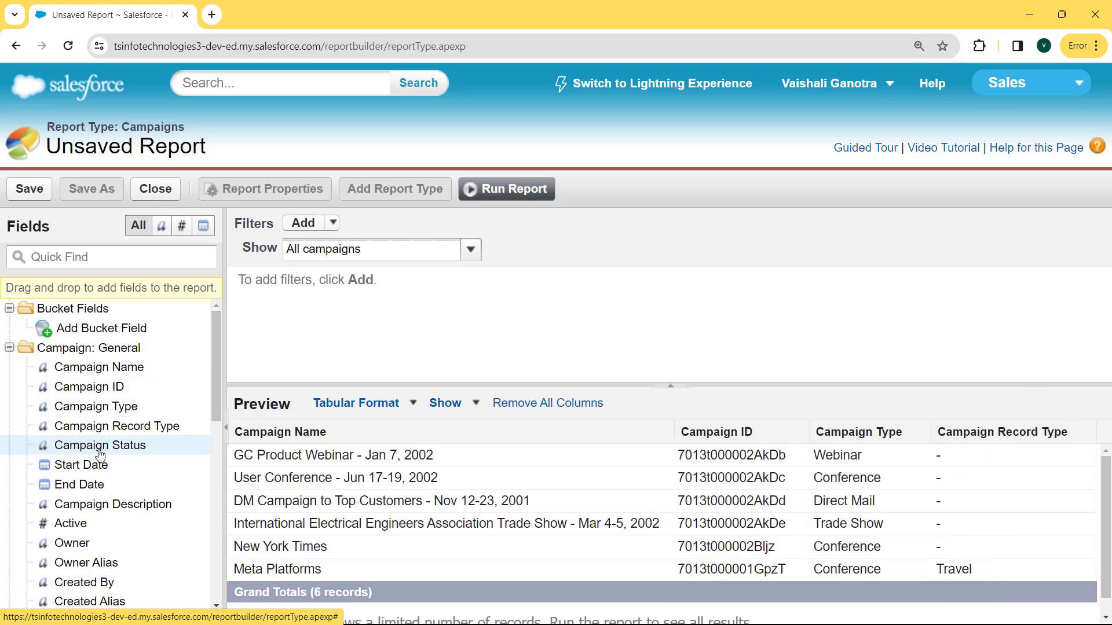
double_click(99, 445)
double_click(81, 465)
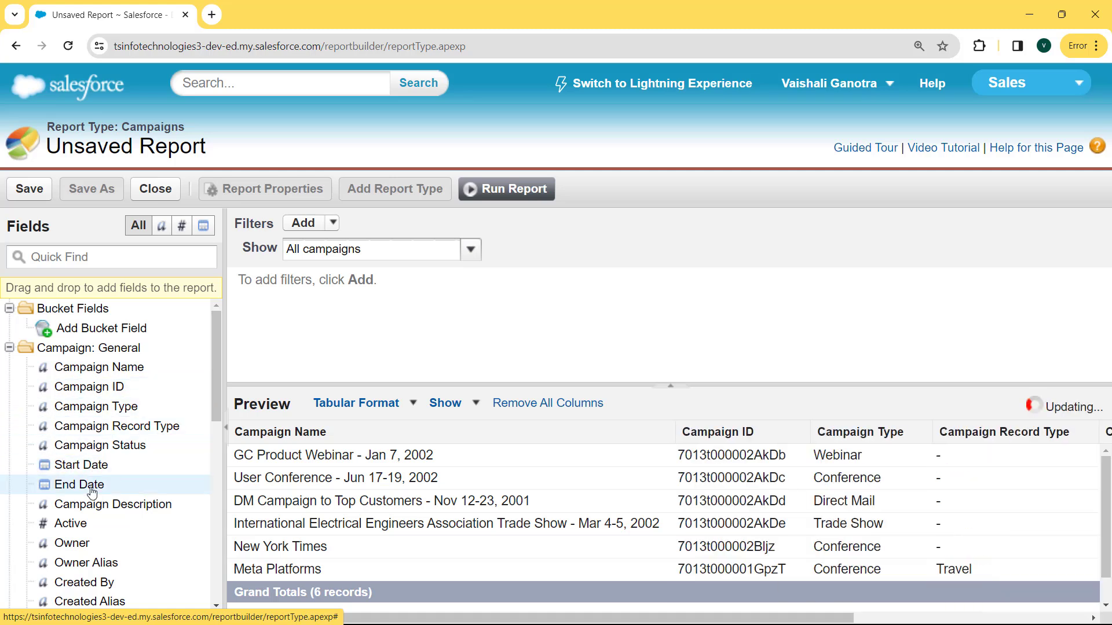
double_click(100, 524)
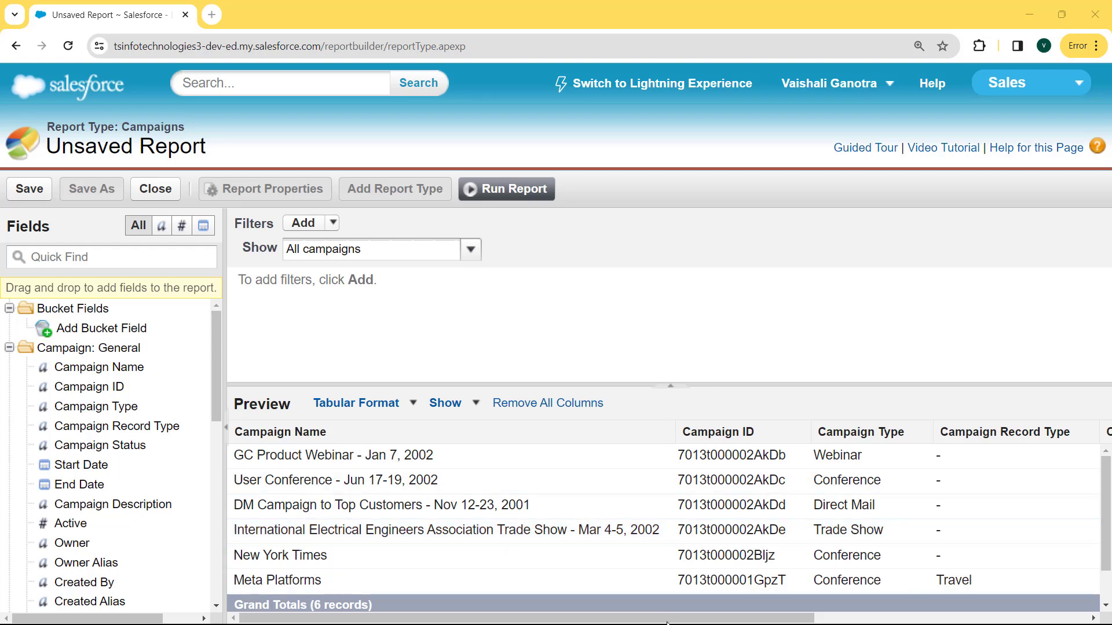
Remove the Start Date and End Date columns from the report preview
left_click_drag(667, 622, 941, 620)
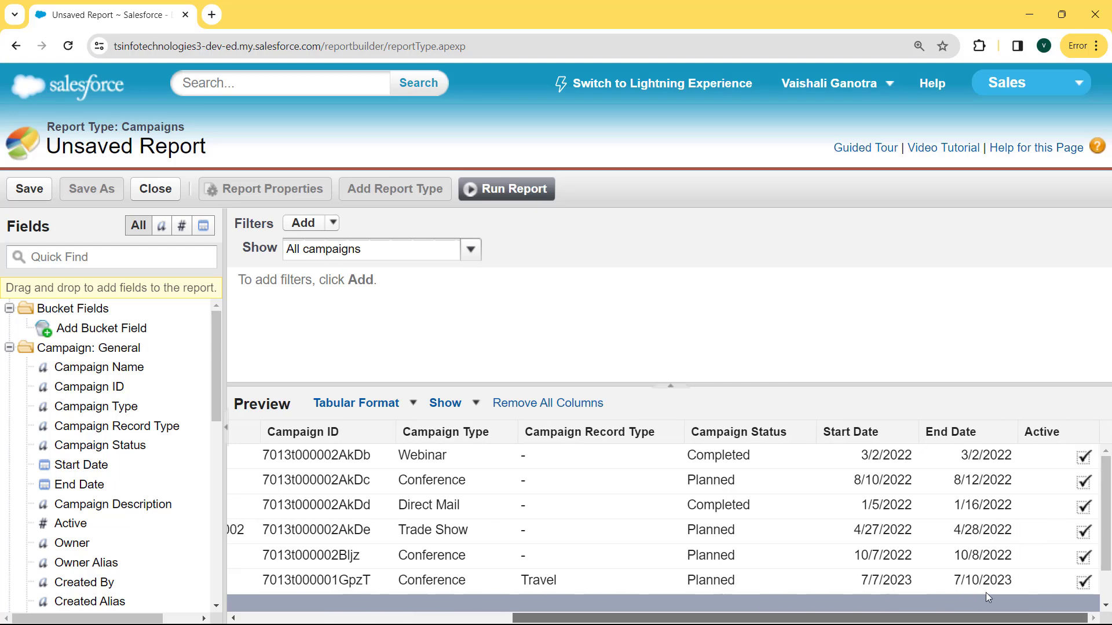
left_click(906, 432)
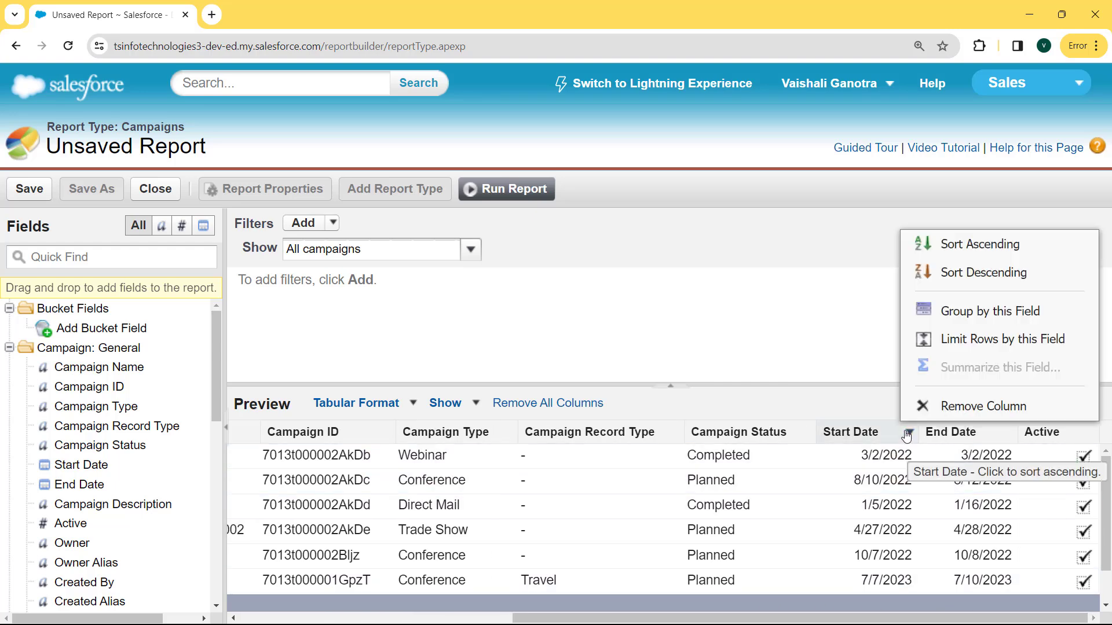
left_click(950, 402)
left_click(1008, 432)
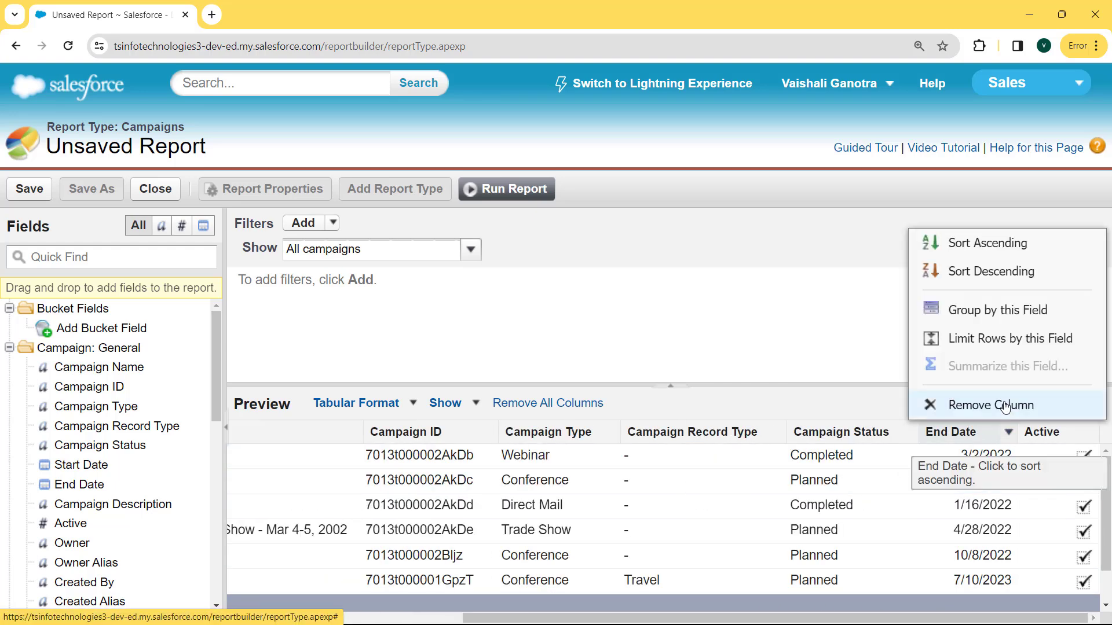
left_click(1004, 404)
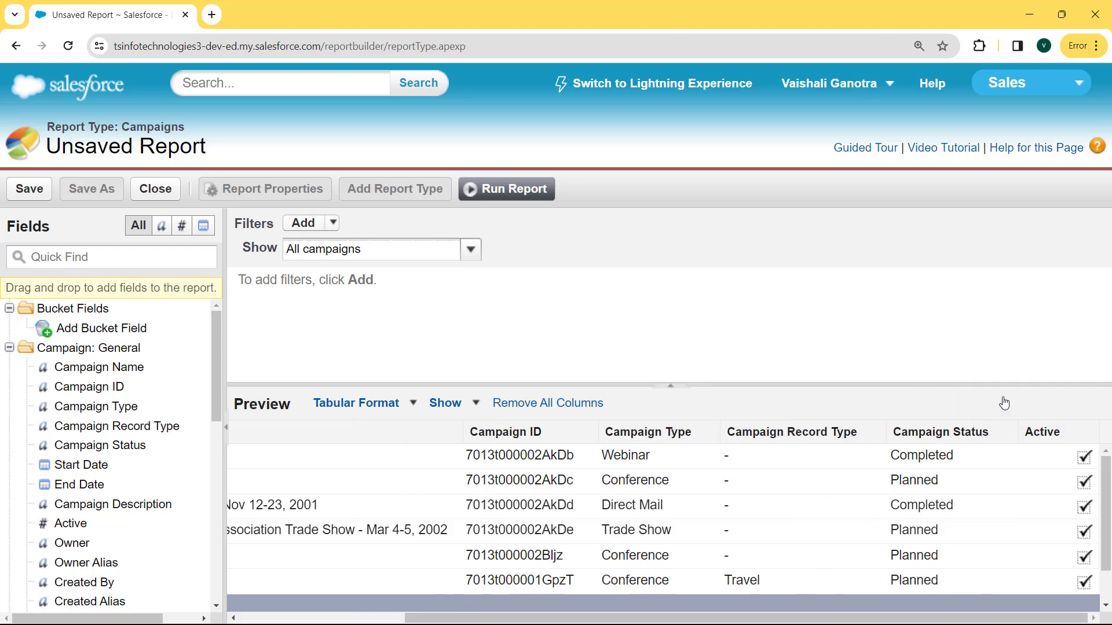
Find the Actual Cost in Campaign field and add it as a column in the report
type("aver")
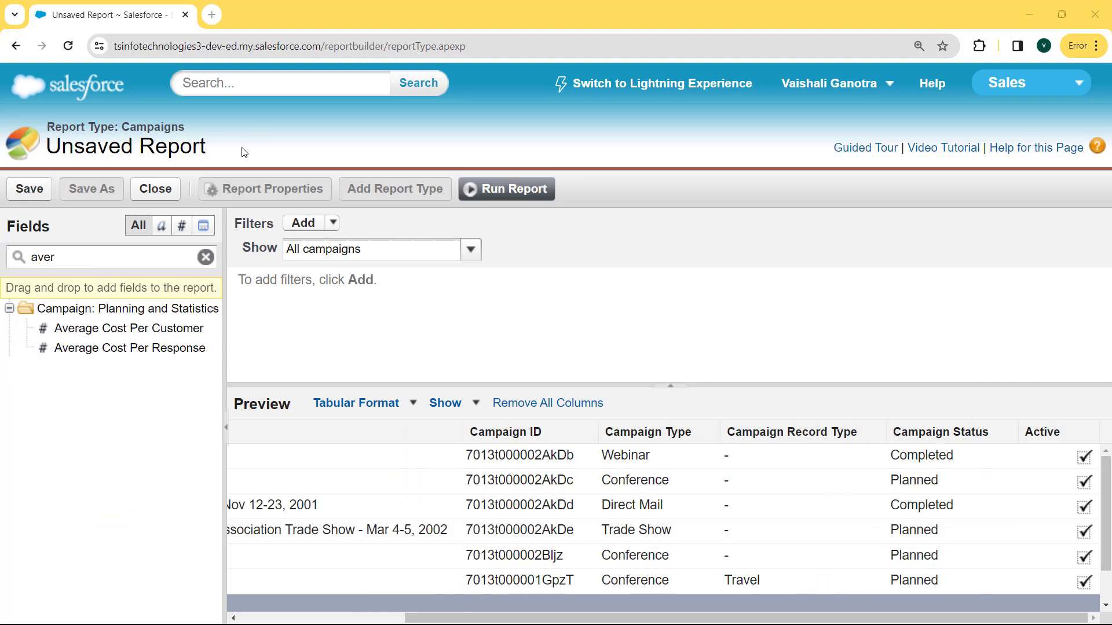
left_click(205, 257)
type("acu")
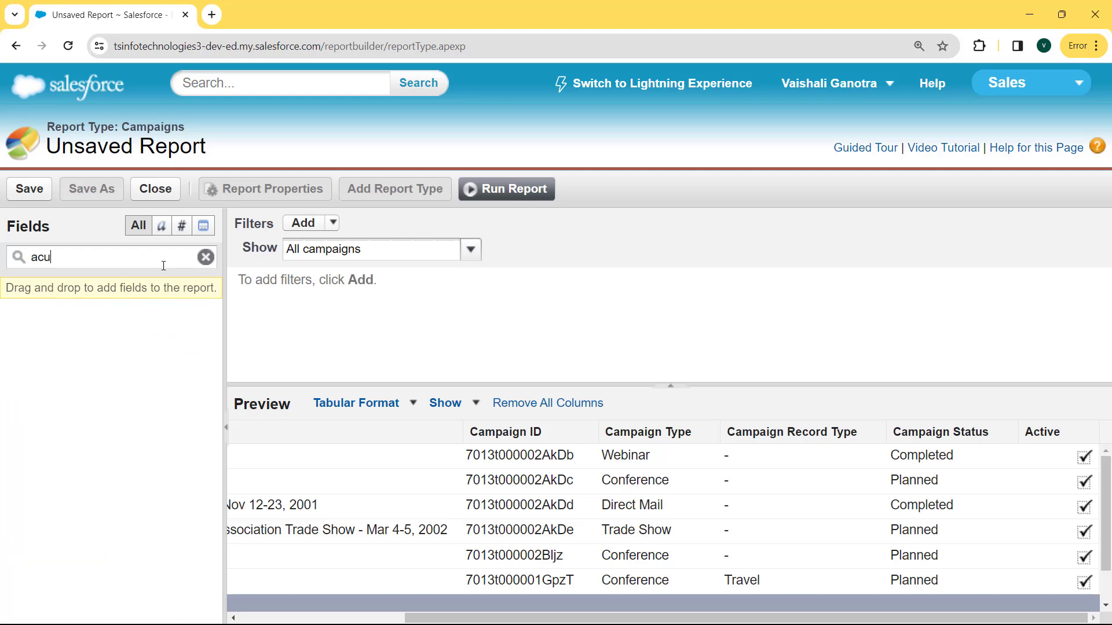
key("BackSpace")
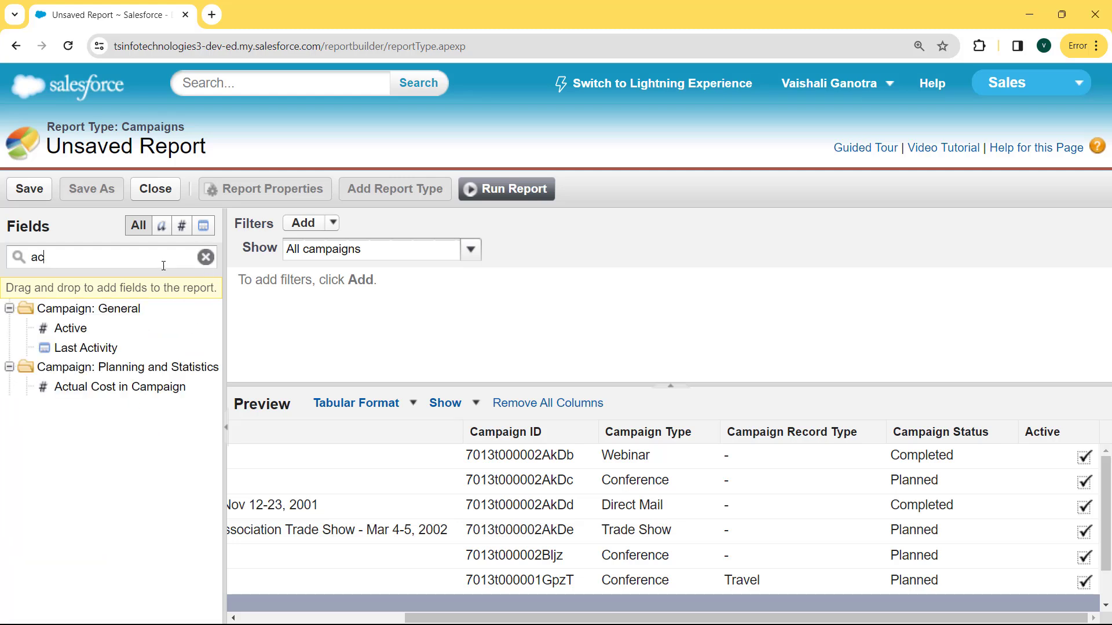
double_click(123, 391)
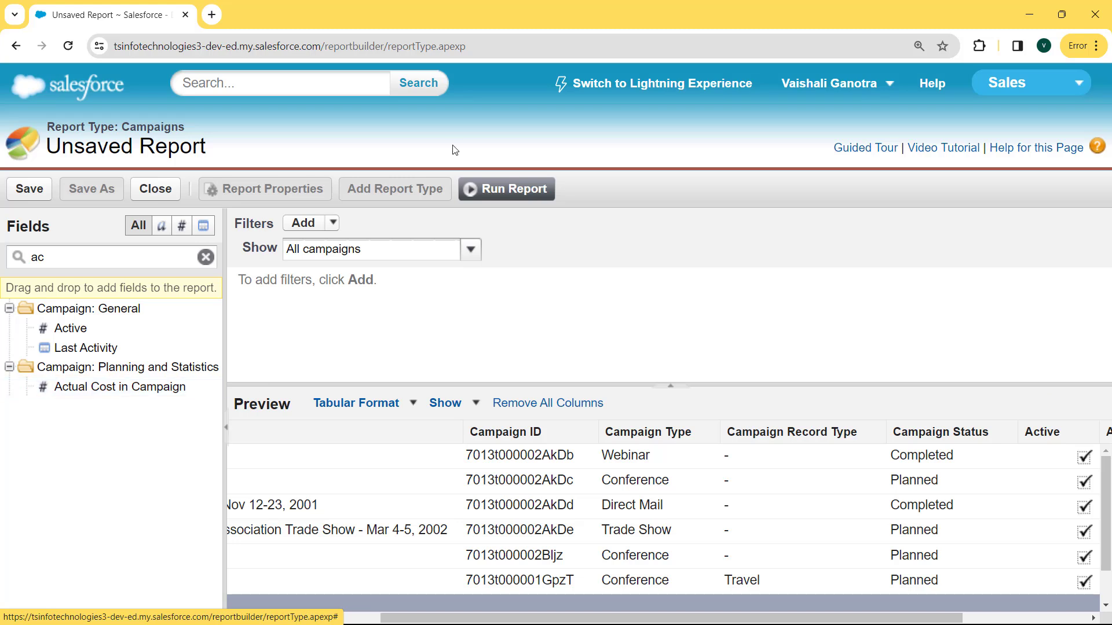
Group the report rows by Campaign Status and look through the grouped preview
left_click_drag(499, 617, 624, 617)
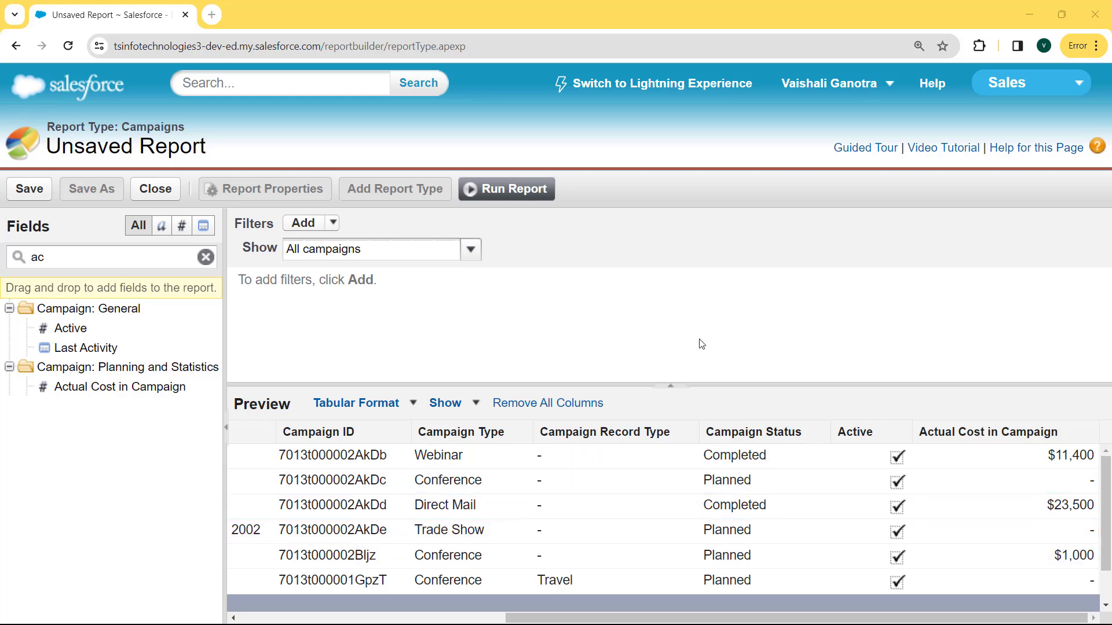
left_click(824, 434)
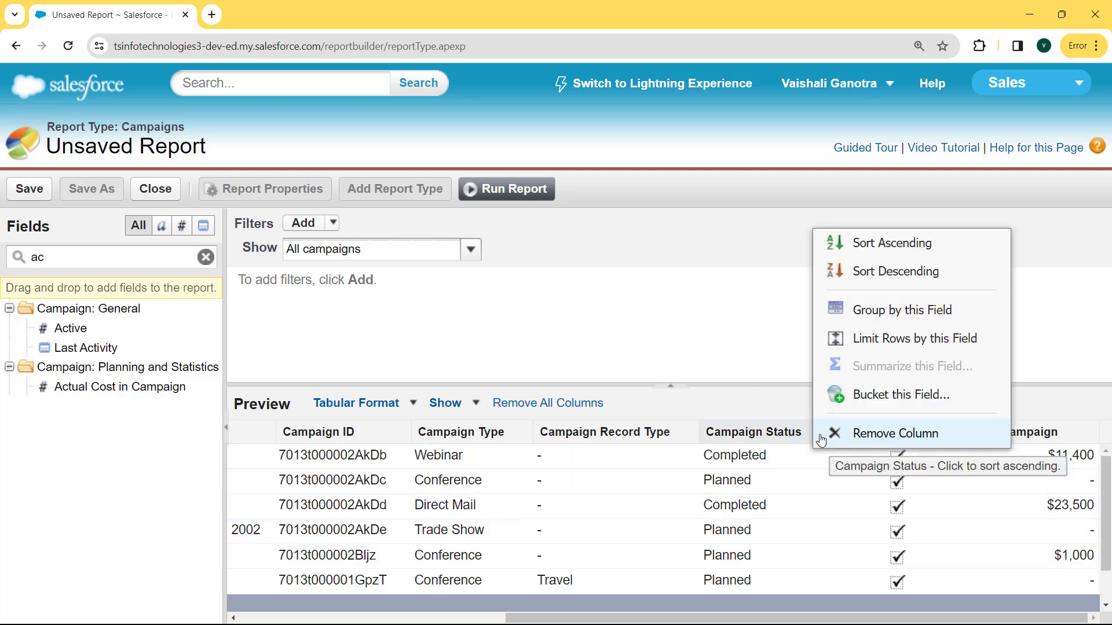
left_click(855, 317)
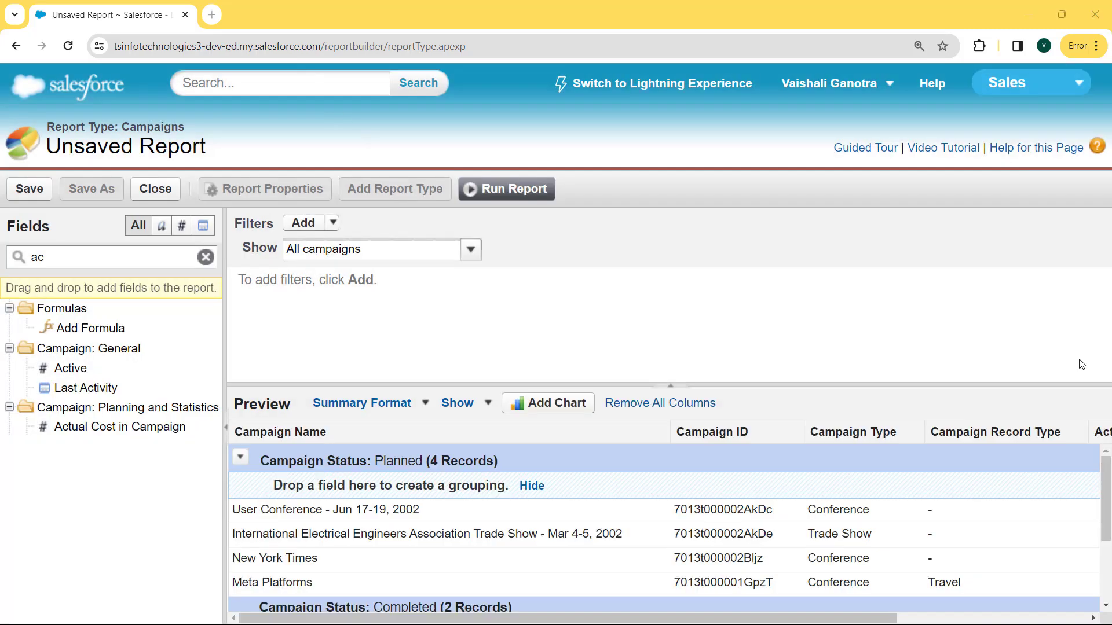
left_click_drag(1107, 499, 1107, 562)
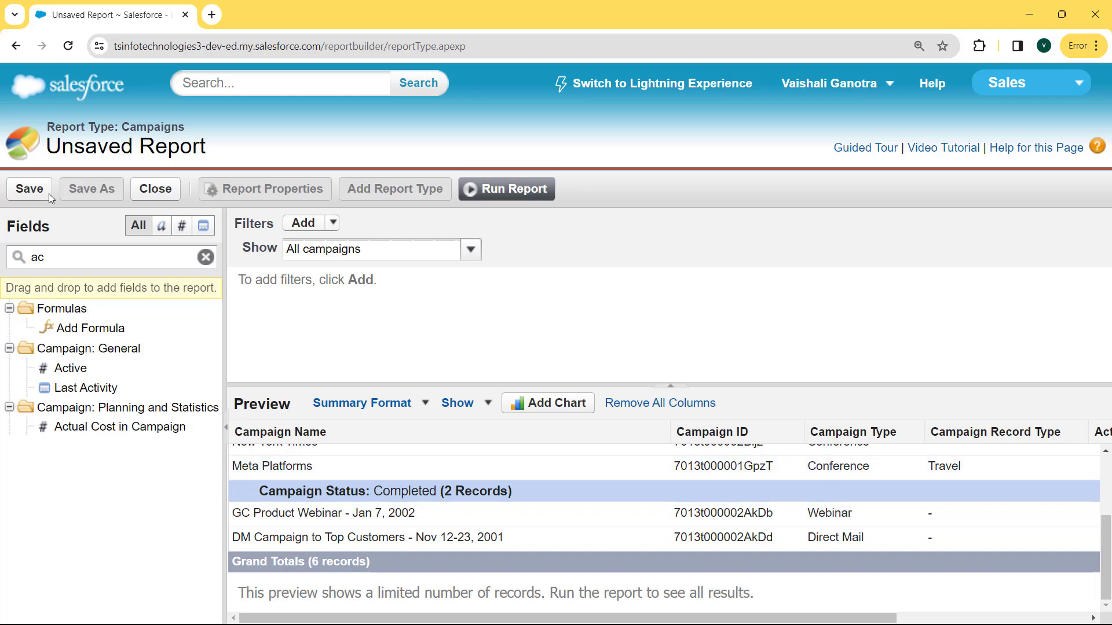
Save the report as "Campaign Status group by" in the My Personal Custom Reports folder
left_click(19, 195)
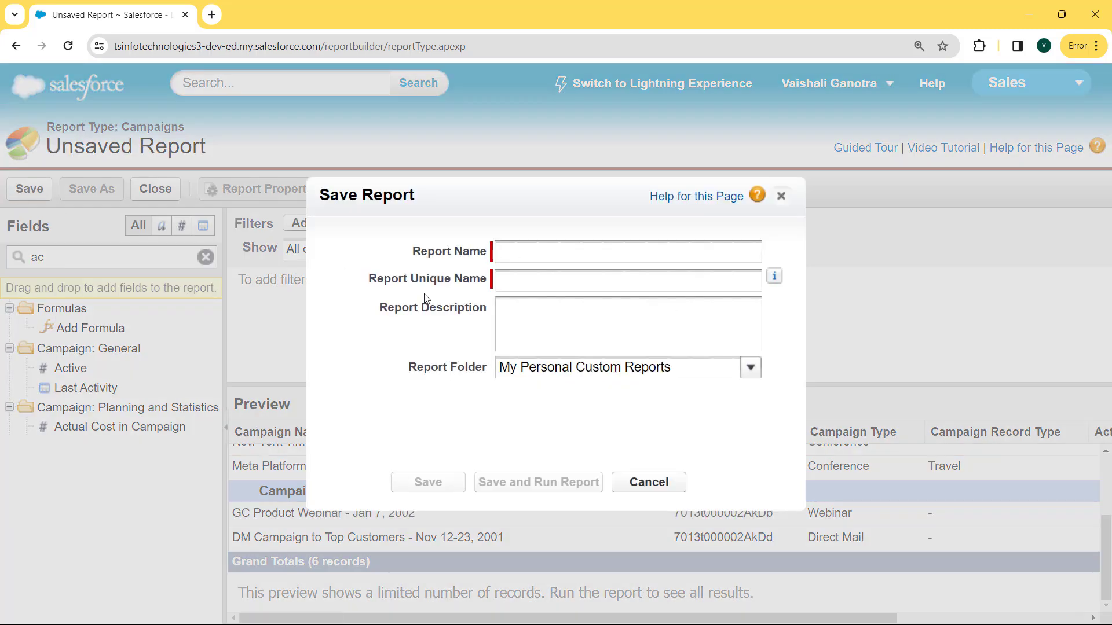
left_click(496, 261)
type("Campaign Status group by")
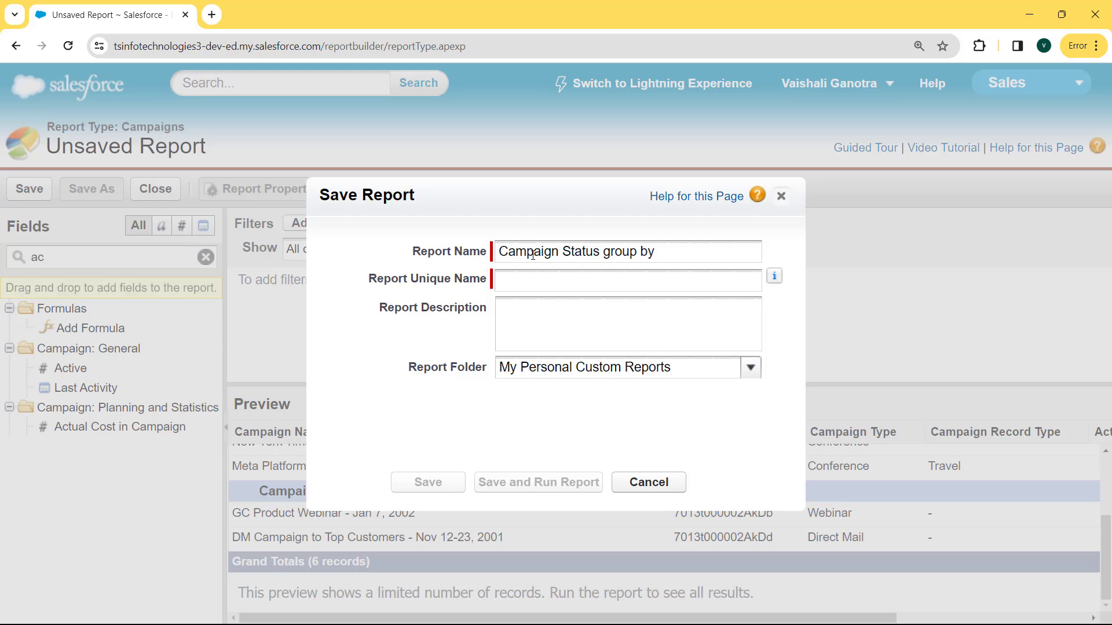
left_click(515, 276)
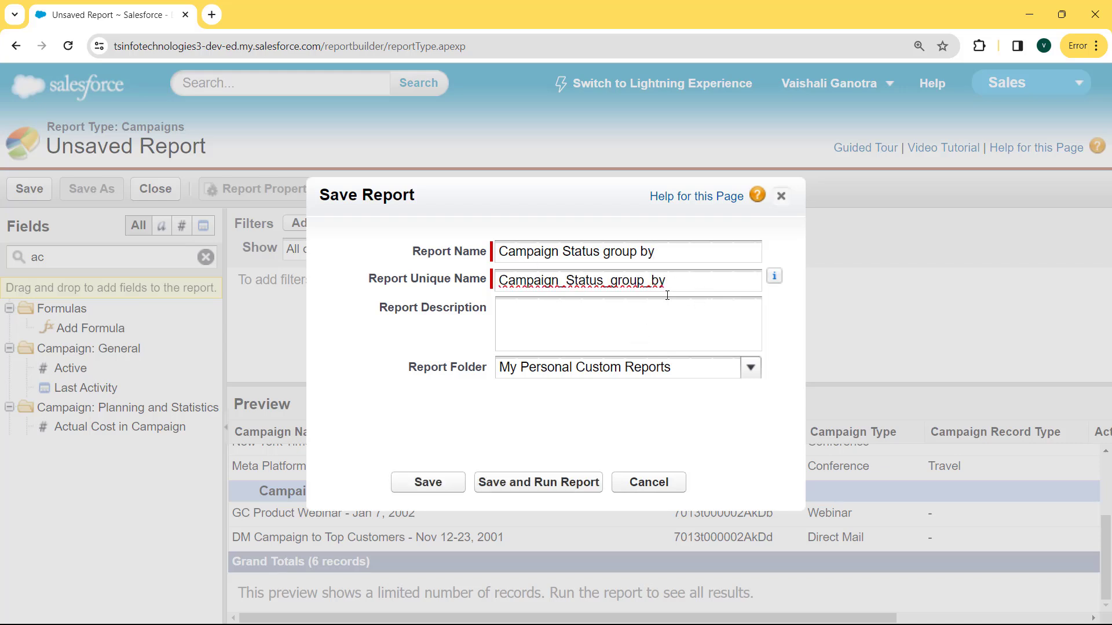
left_click(750, 369)
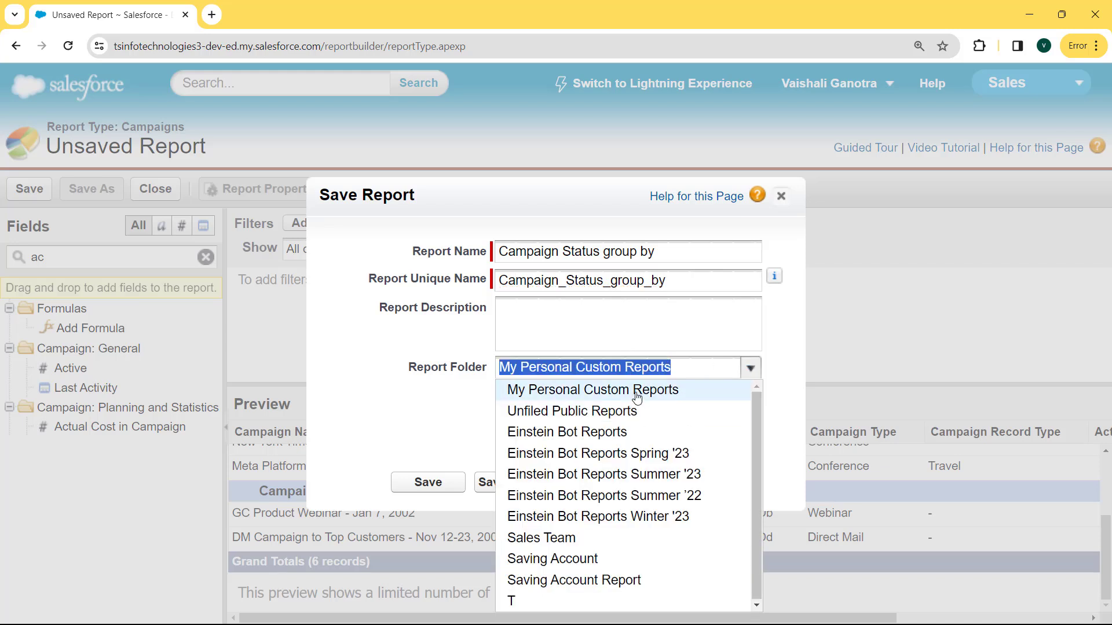
left_click(638, 391)
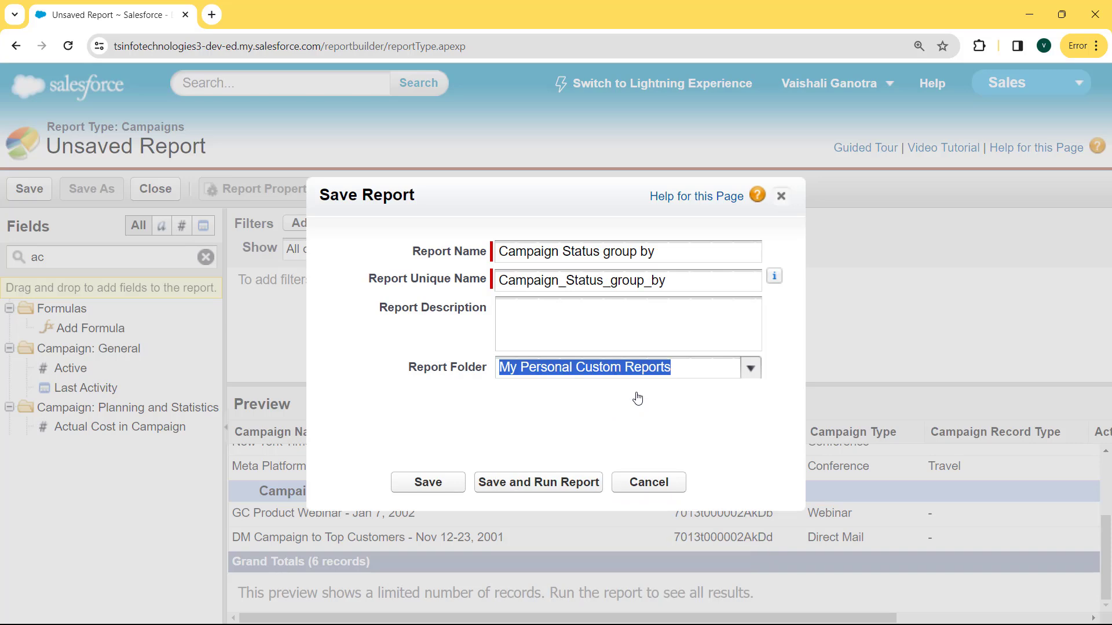
left_click(441, 482)
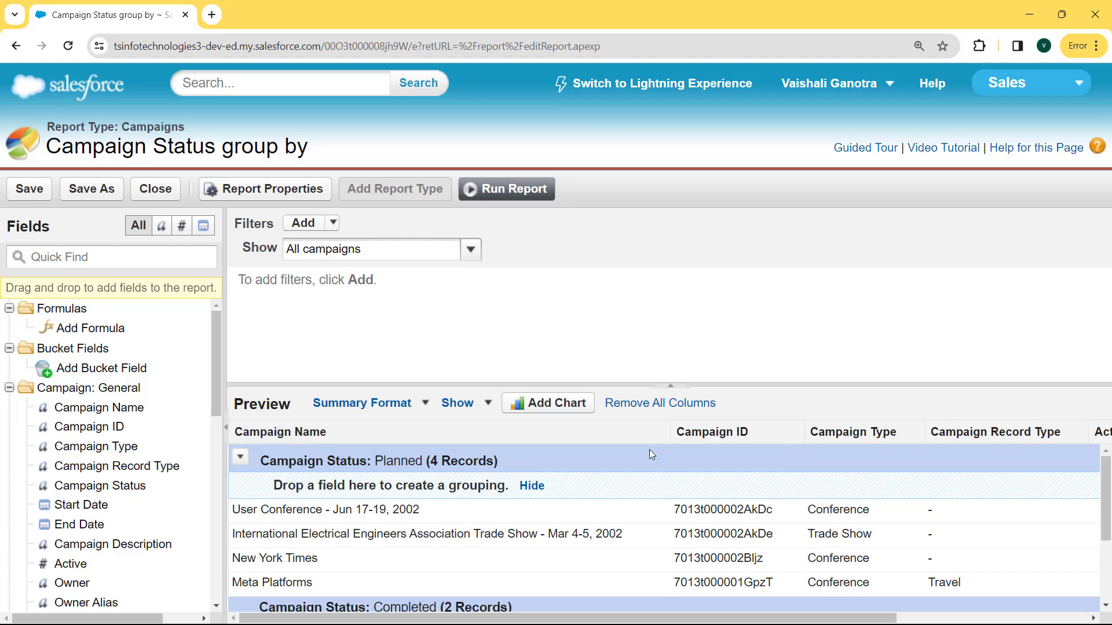
Add a donut chart to the report with Record Count as values and Campaign Status as wedges
left_click(558, 404)
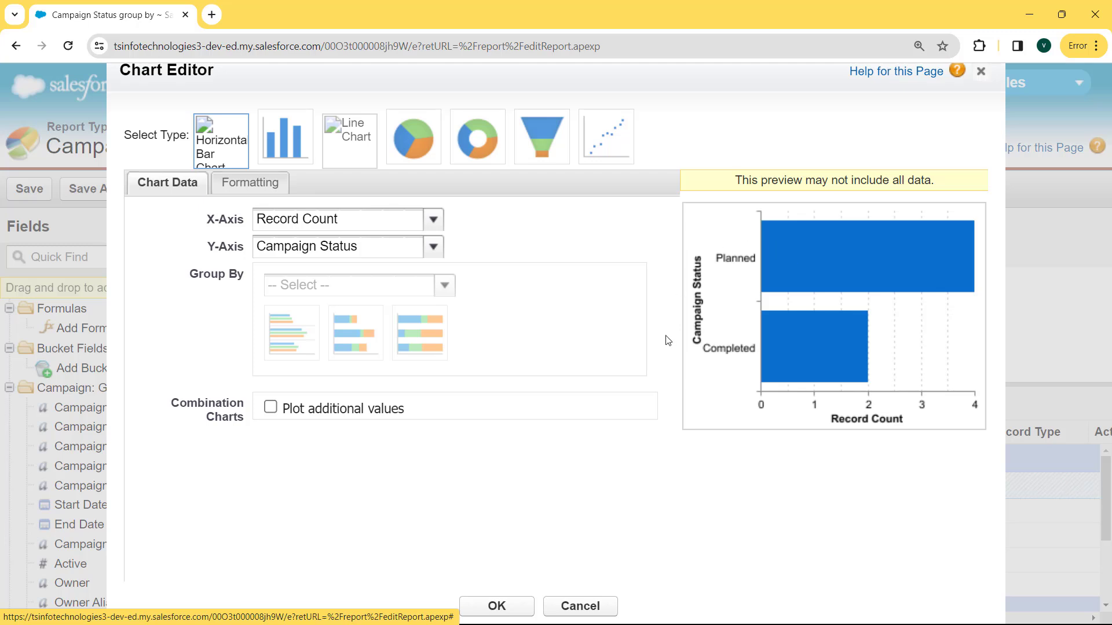
left_click(426, 143)
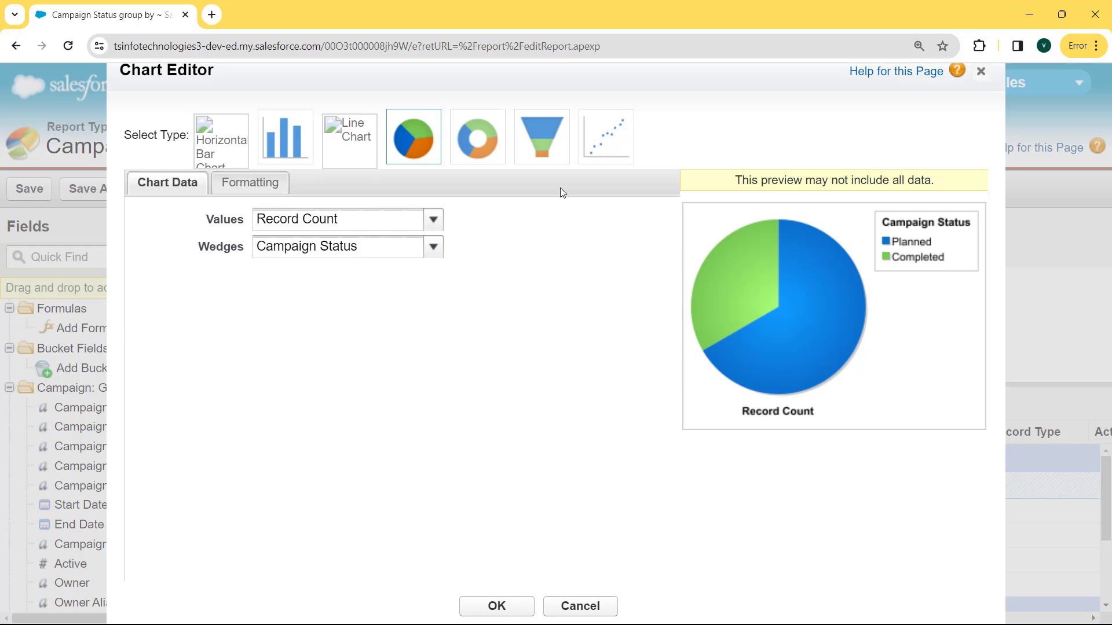
left_click(471, 137)
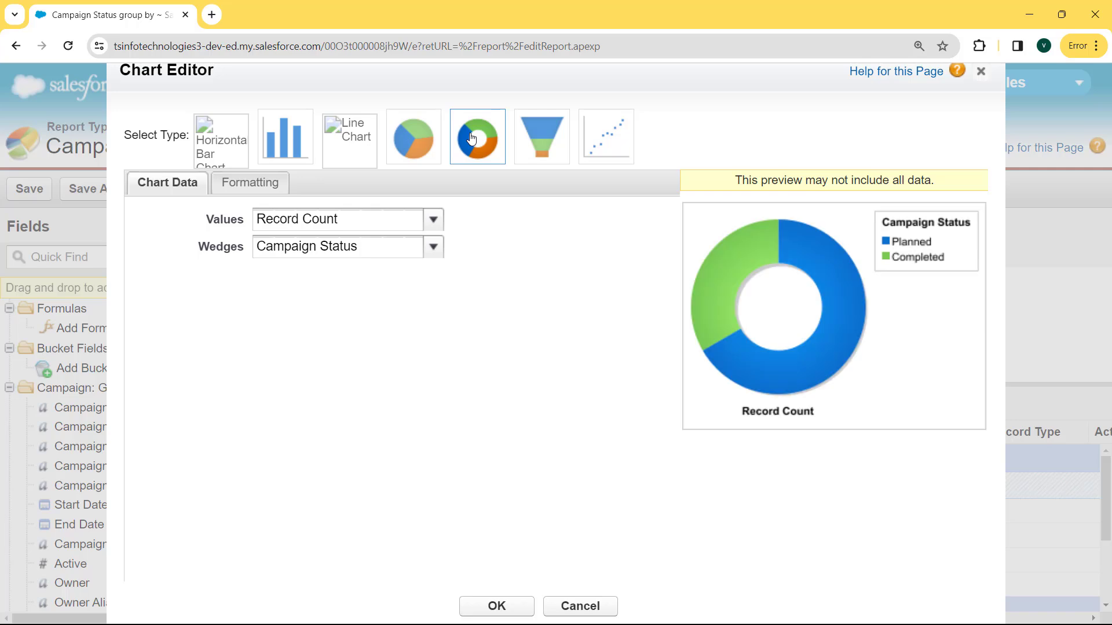
left_click(509, 606)
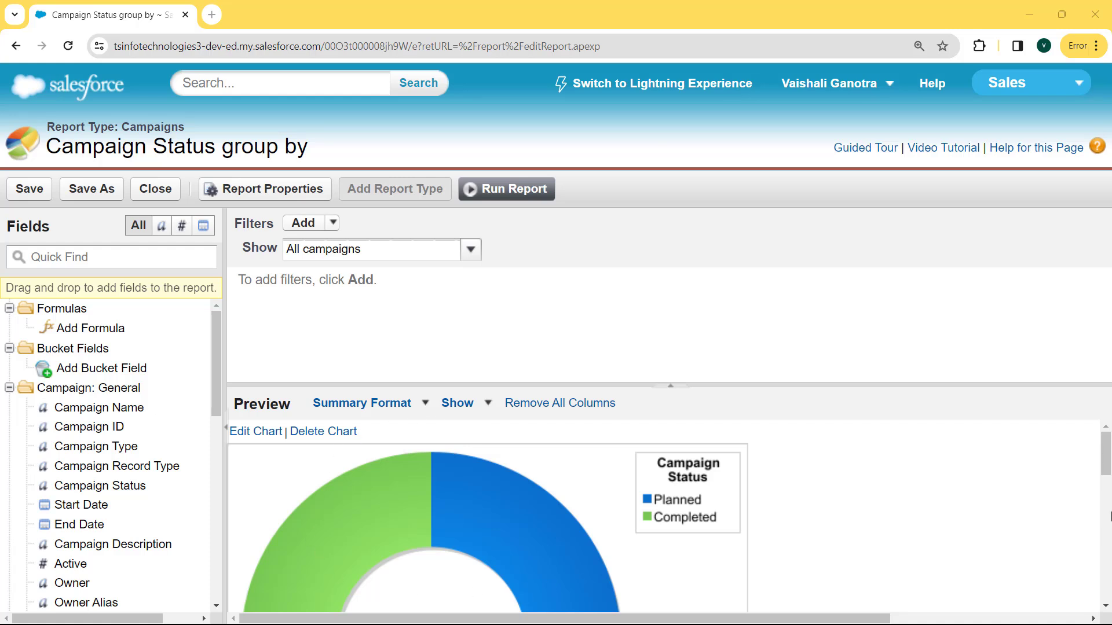
Check the chart and grouped records in the preview and run the report to review its full results
scroll(1110, 517, "down", 5)
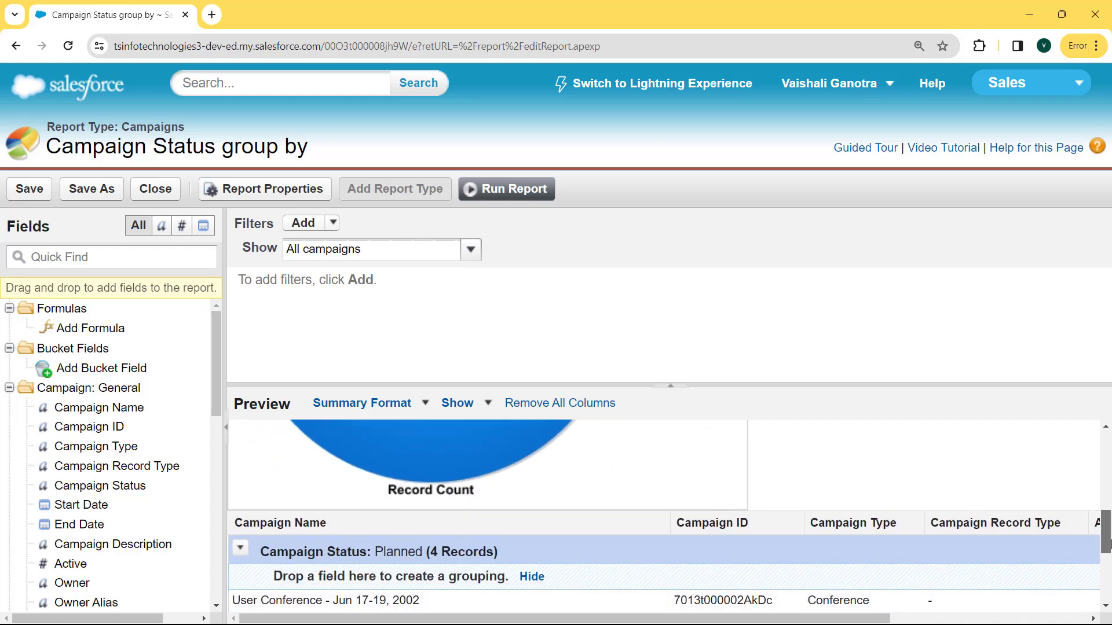
left_click_drag(1110, 543, 1110, 602)
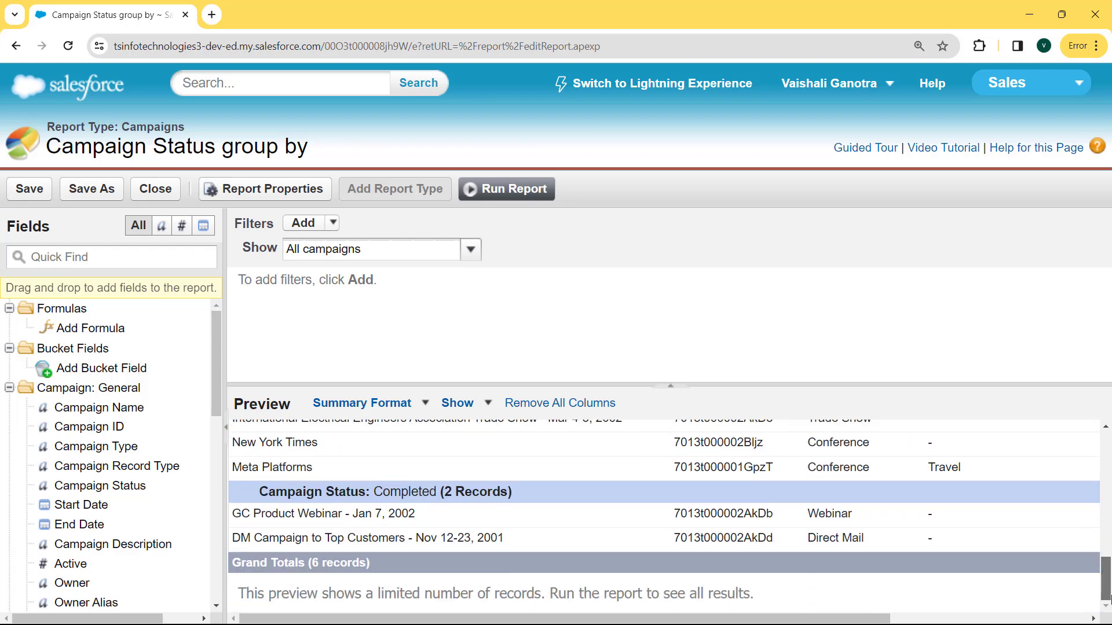
scroll(1110, 600, "up", 10)
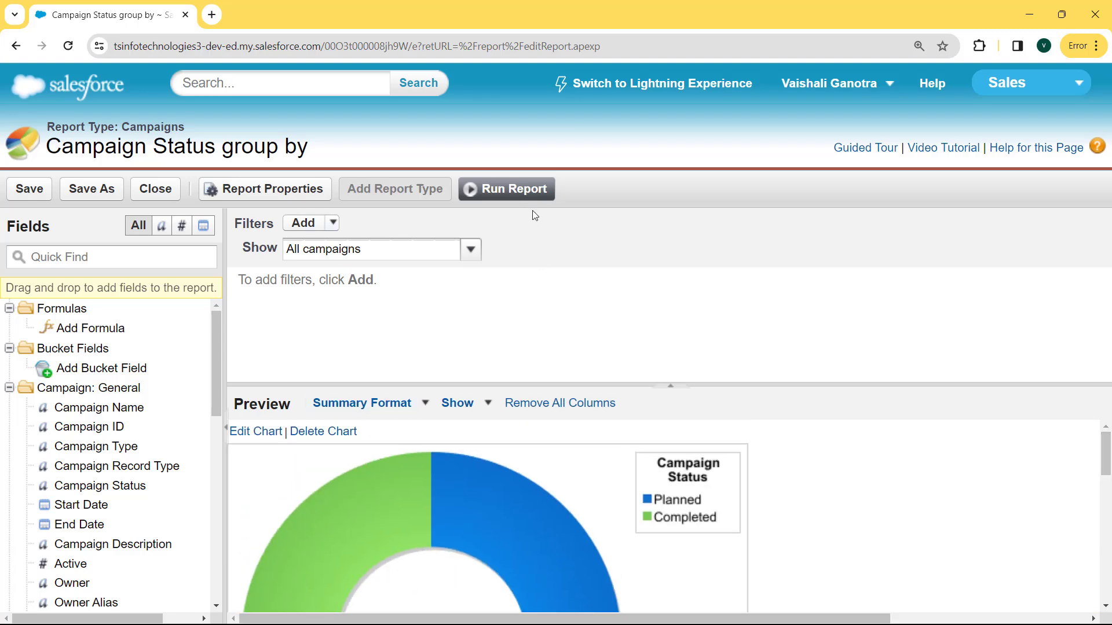
left_click(519, 190)
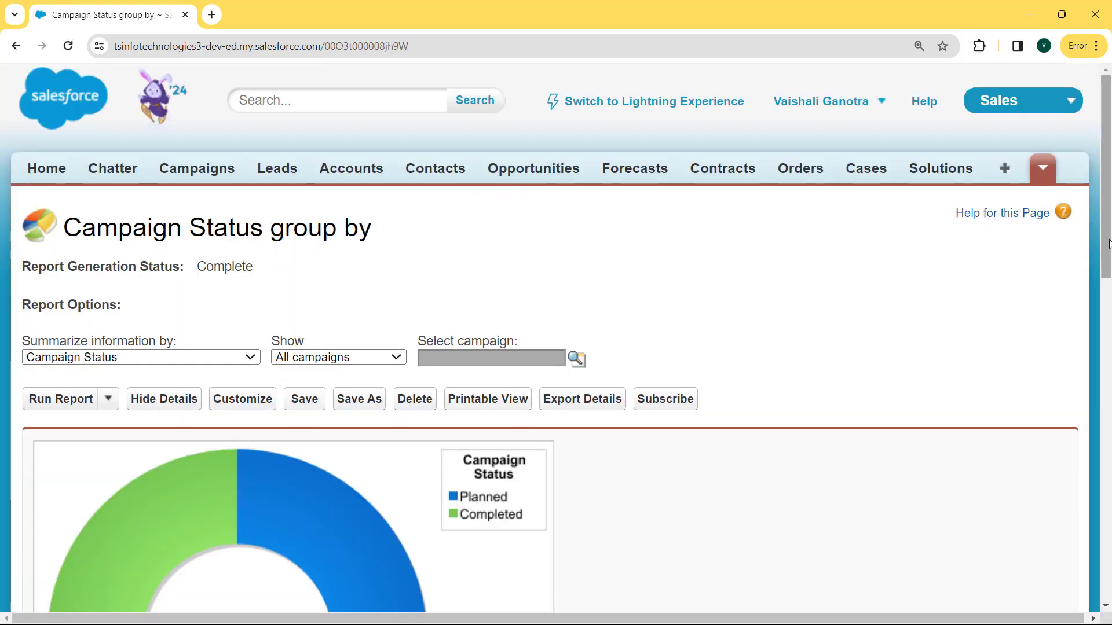
left_click_drag(1108, 244, 1108, 510)
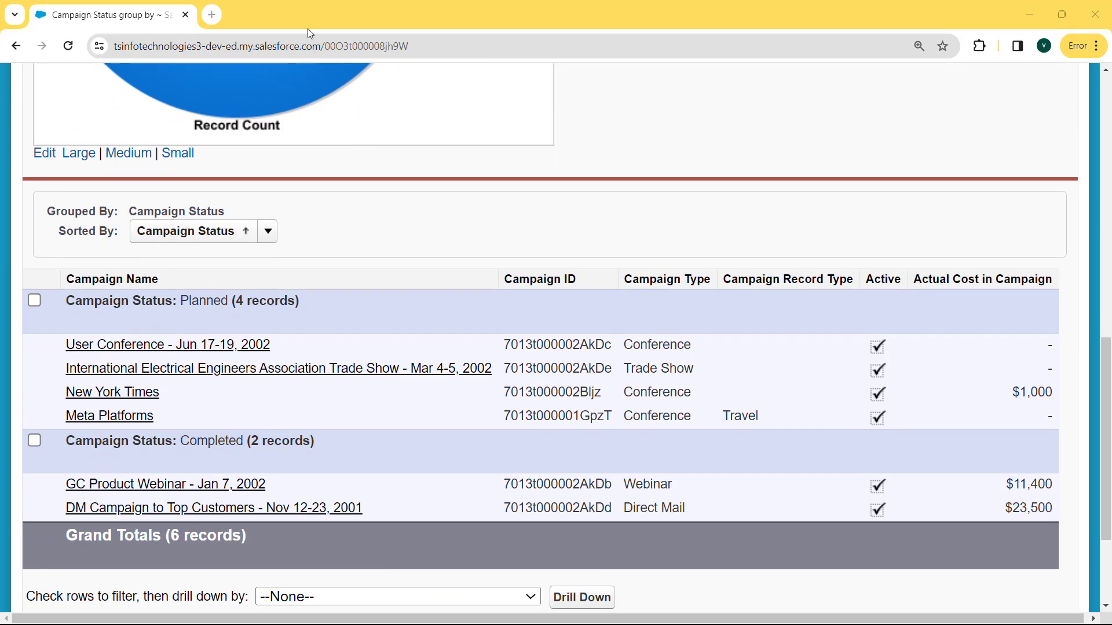